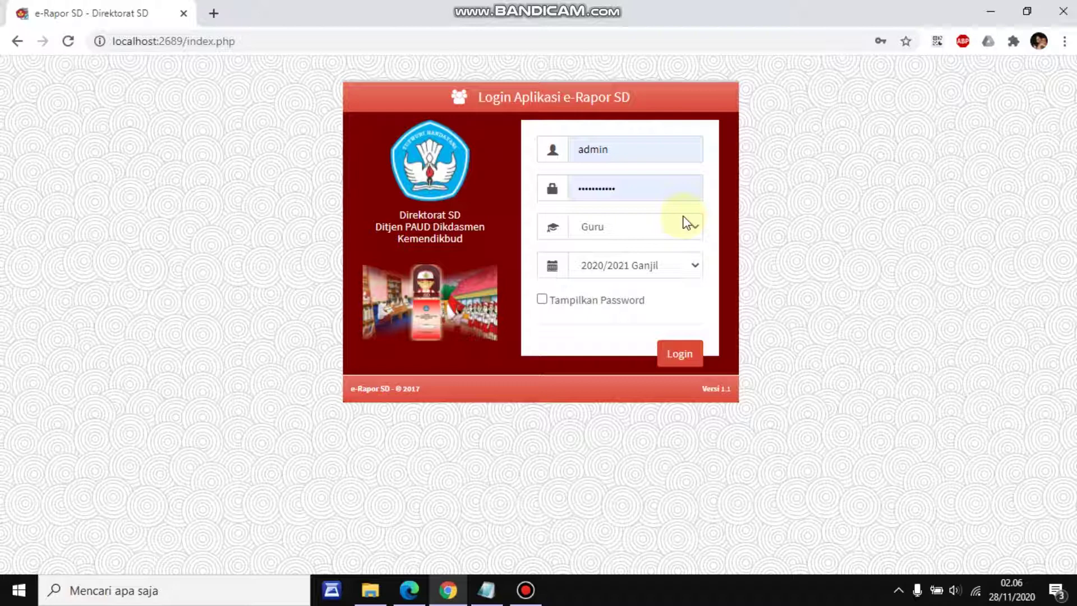
Bring the Notepad file 'user dan pasword E-RAPORT SMT 1 2020-2021' to the front
left_click(487, 590)
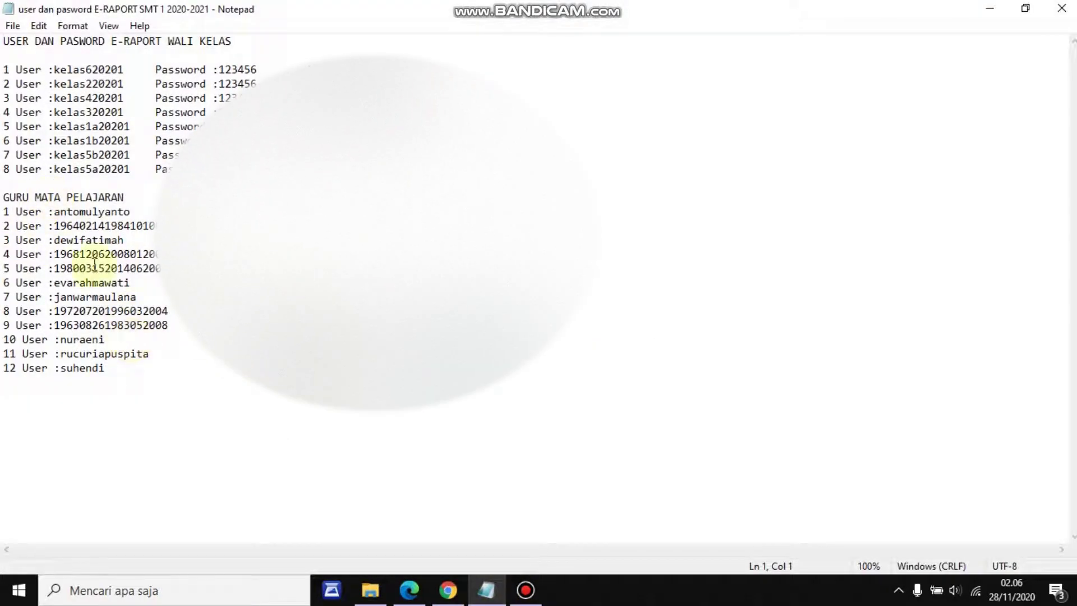
left_click(238, 43)
left_click_drag(238, 43, 112, 41)
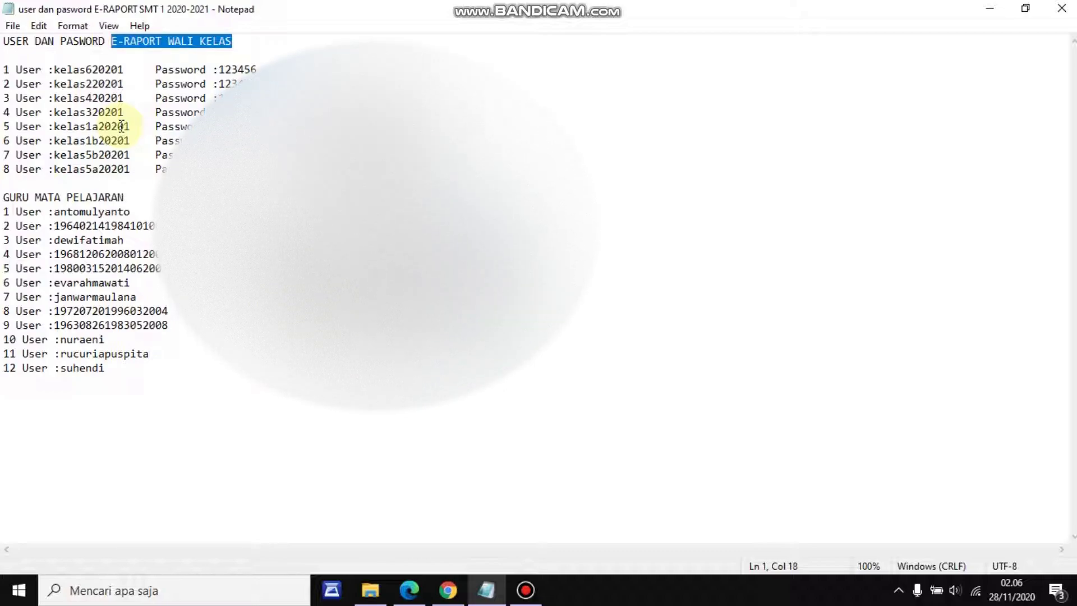
left_click(405, 70)
left_click(418, 70)
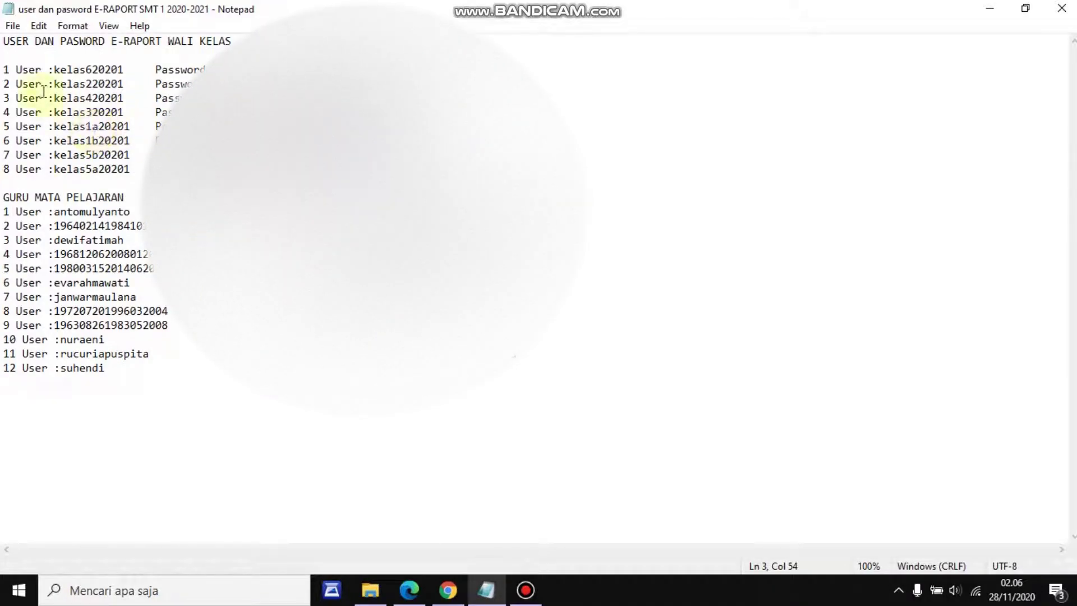
left_click(35, 70)
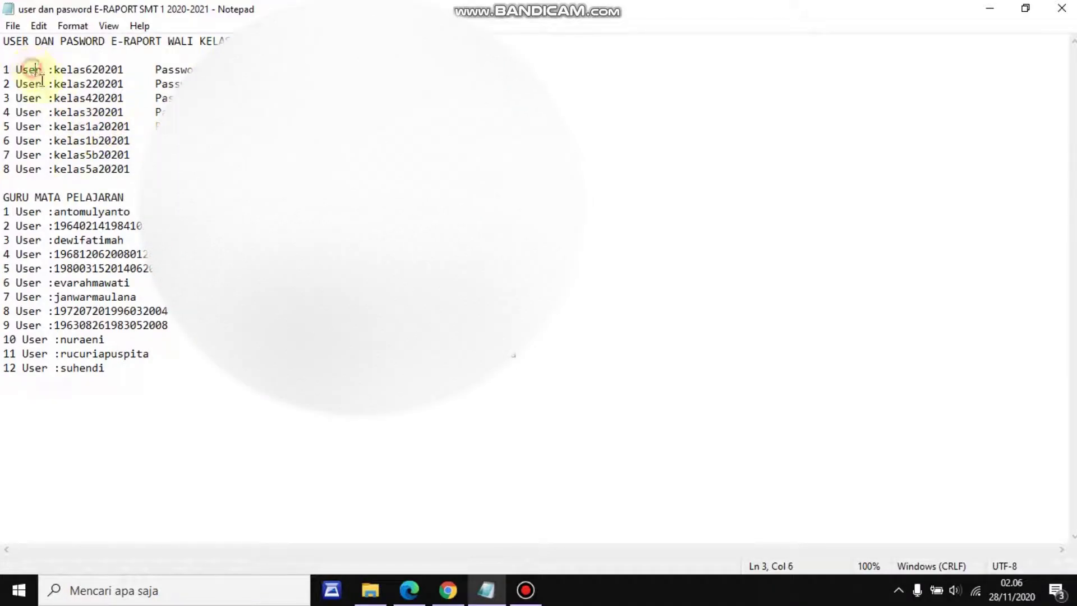
left_click(168, 70)
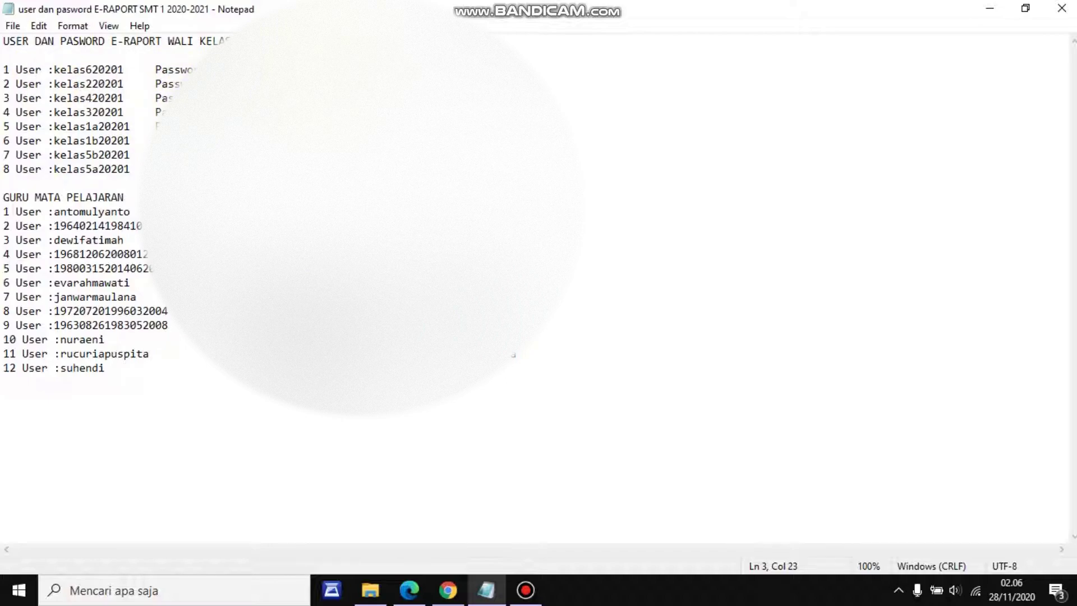
key("Right")
key("Right")
key("Right")
key("Right")
key("Right")
key("Right")
key("Right")
key("Right")
key("Right")
key("Right")
key("Right")
key("Right")
key("Right")
key("Right")
key("Right")
key("Right")
key("Right")
key("Right")
key("Right")
key("Right")
left_click_drag(227, 41, 150, 42)
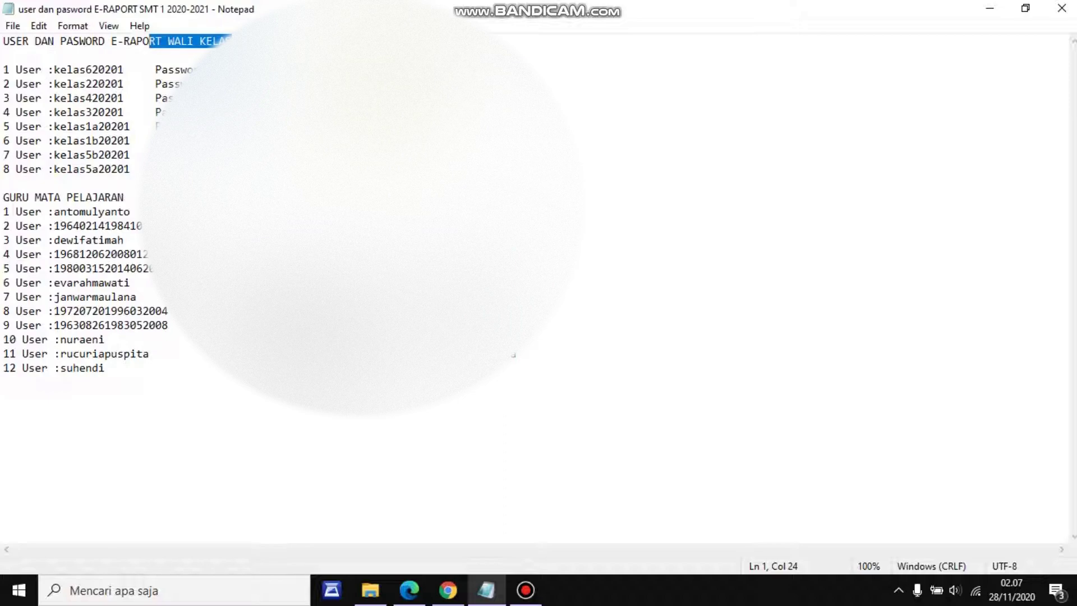
left_click(48, 70)
left_click(69, 70)
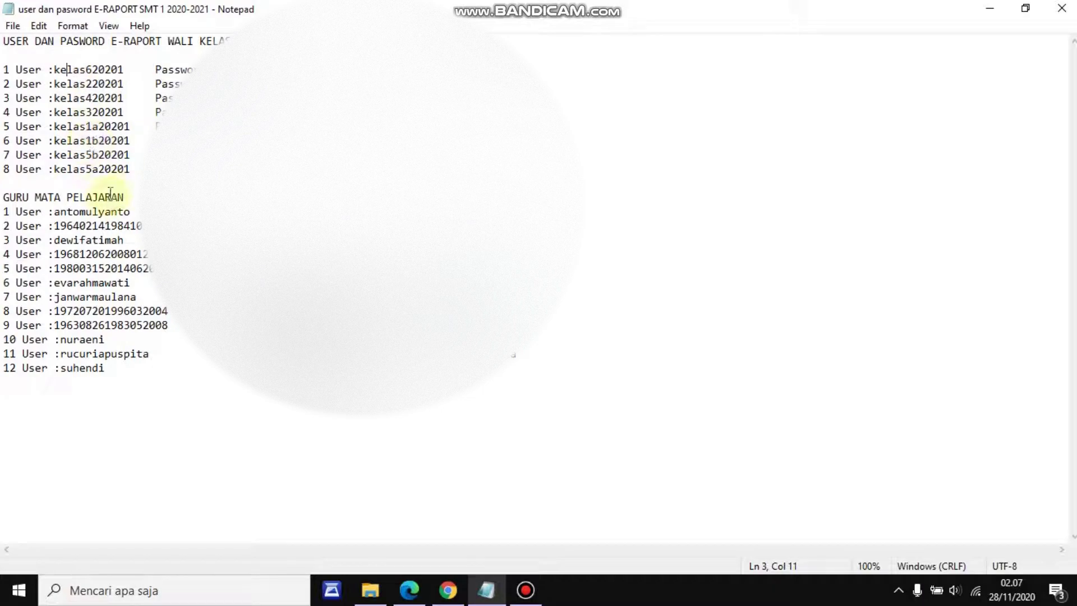
left_click_drag(139, 197, 3, 197)
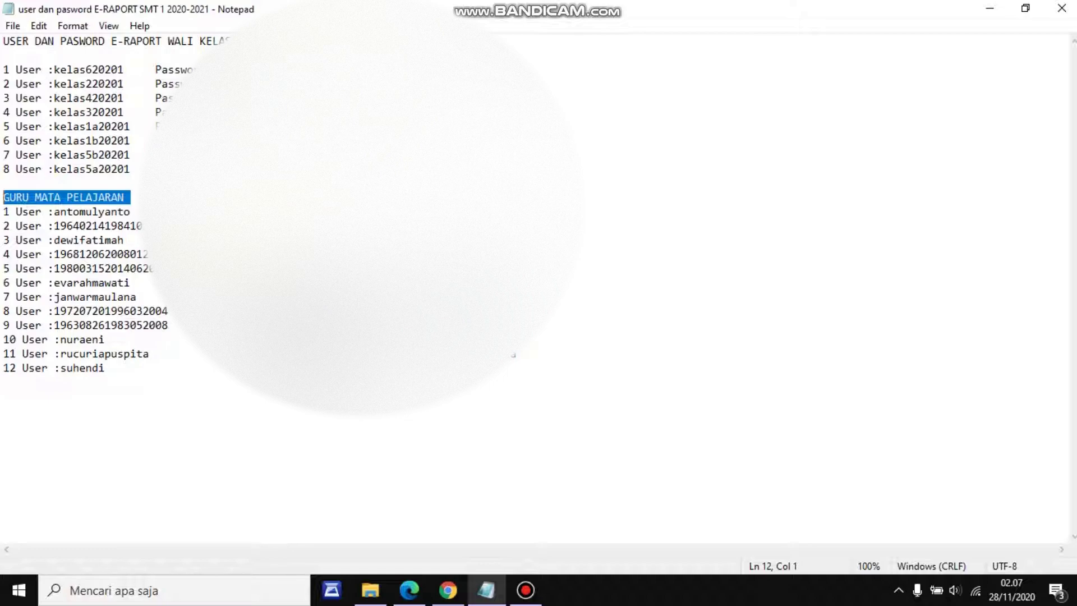
Look over the subject teachers' user names in Notepad, then return to the e-Rapor login page in Chrome
left_click(219, 70)
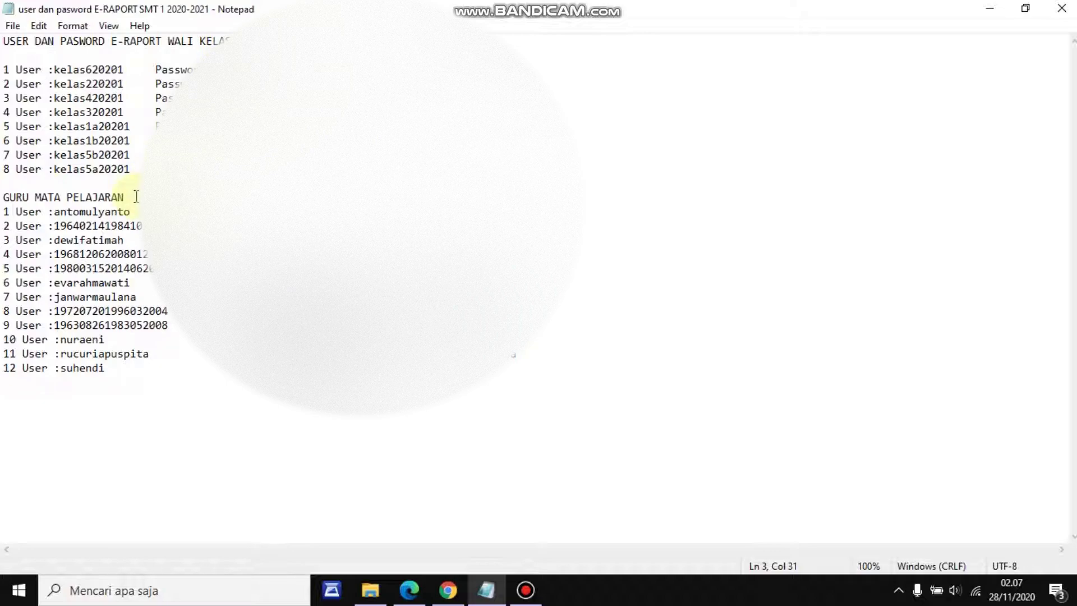
left_click(136, 196)
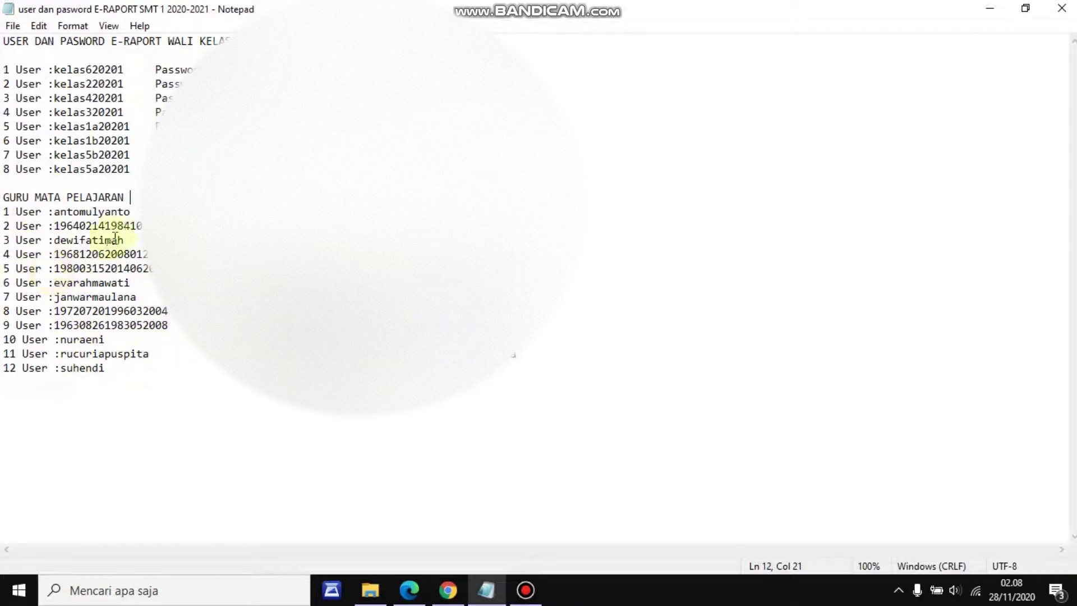
left_click_drag(143, 225, 54, 225)
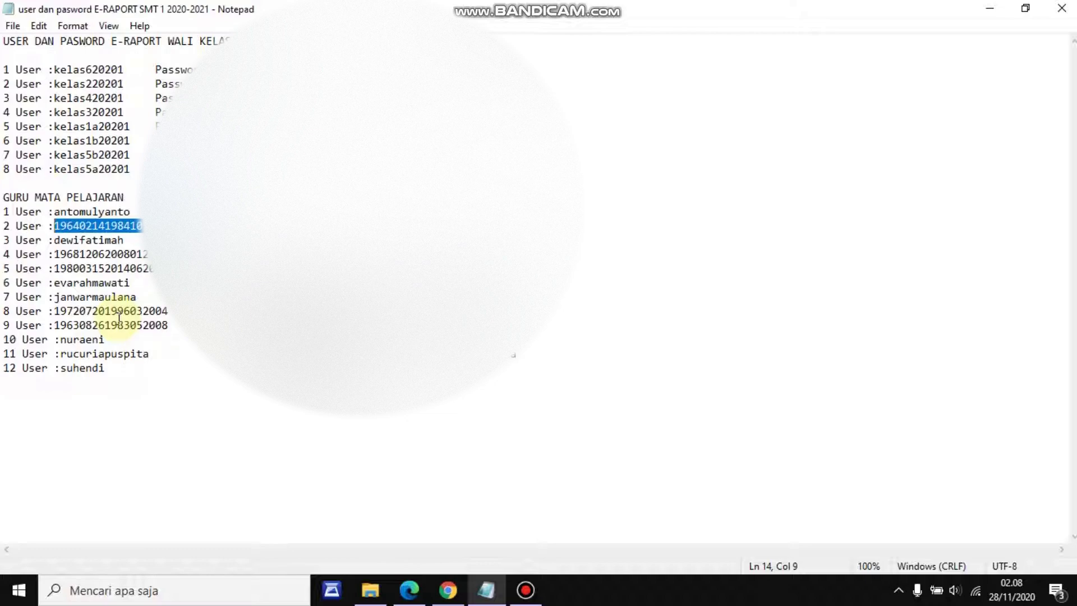
left_click_drag(130, 283, 55, 283)
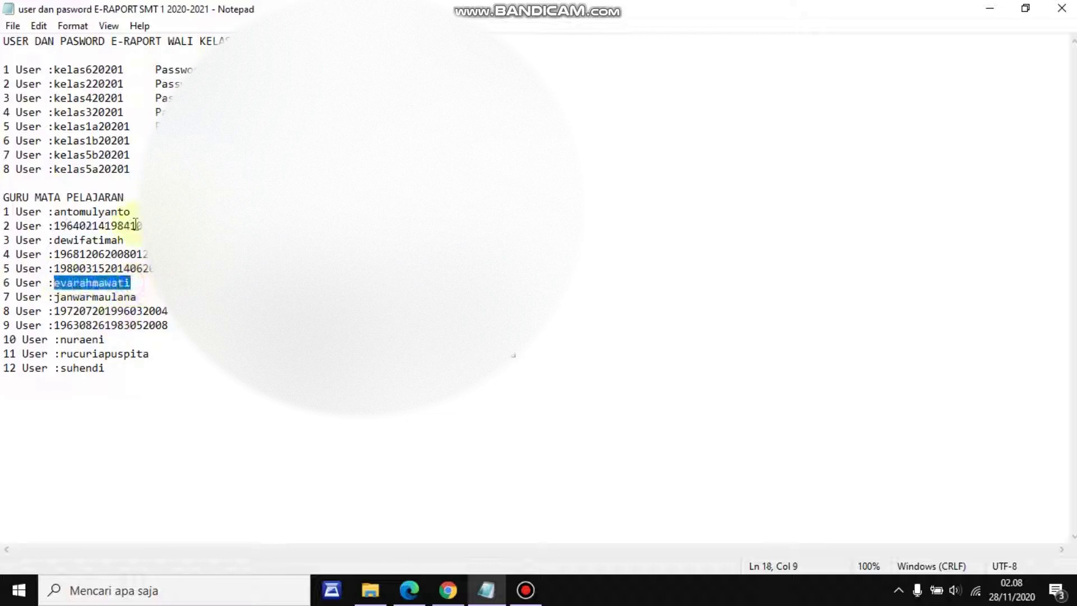
left_click_drag(130, 211, 51, 211)
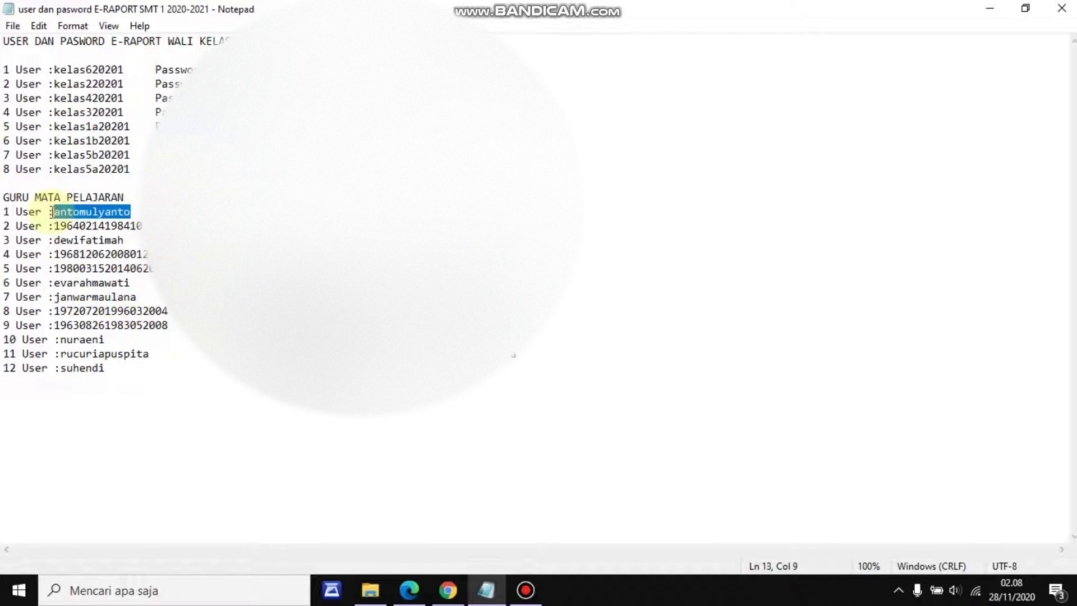
left_click(351, 212)
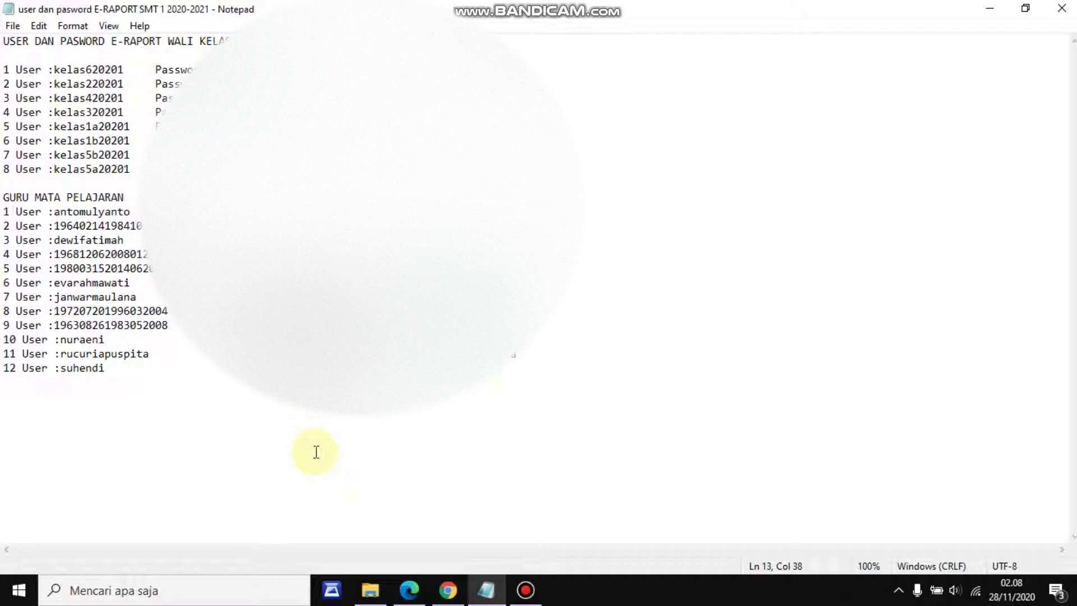
left_click(448, 592)
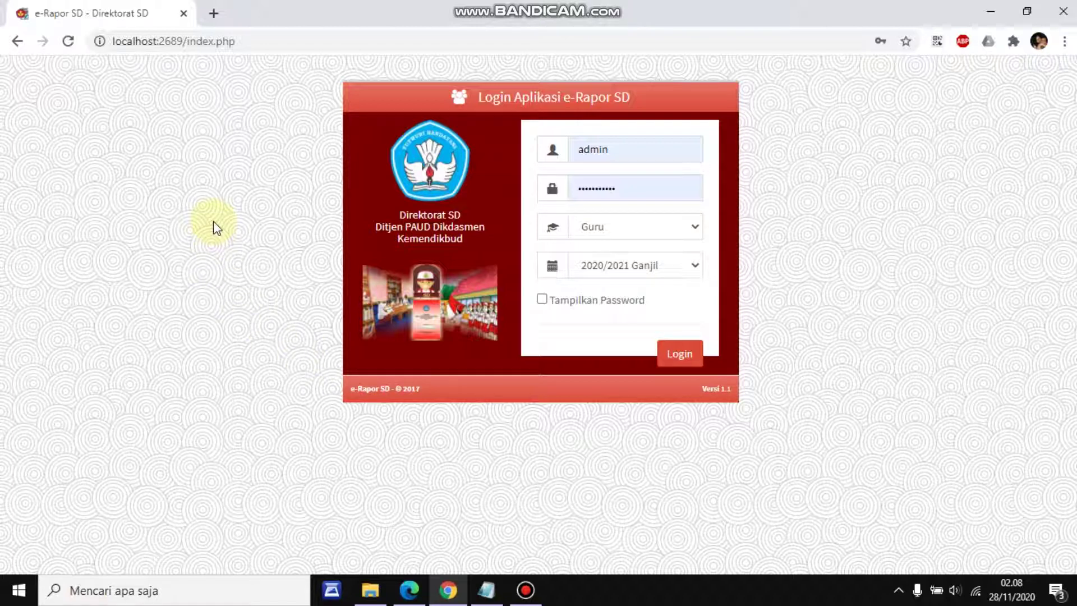
Open an empty browser tab beside the e-Rapor SD login tab
left_click(236, 322)
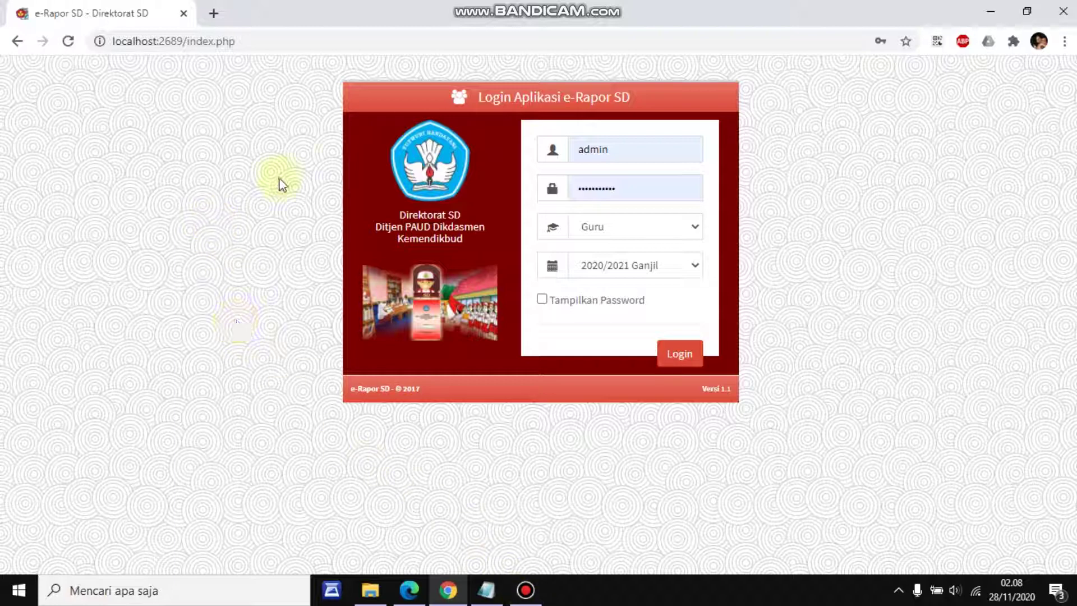
left_click(213, 13)
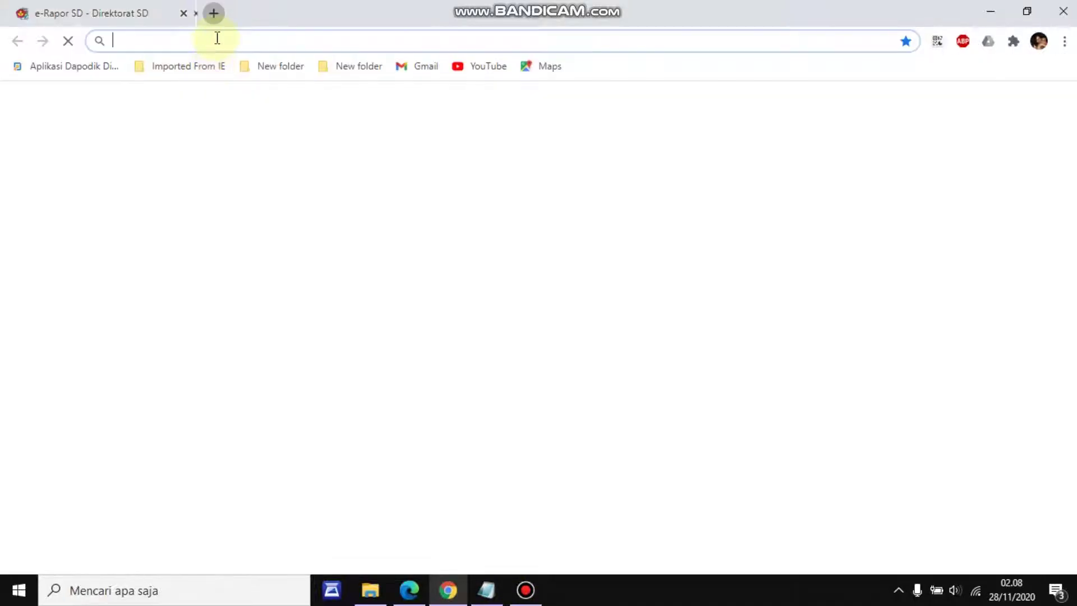
Load server:2689 in the new tab to get a fresh e-Rapor SD login form
left_click(215, 41)
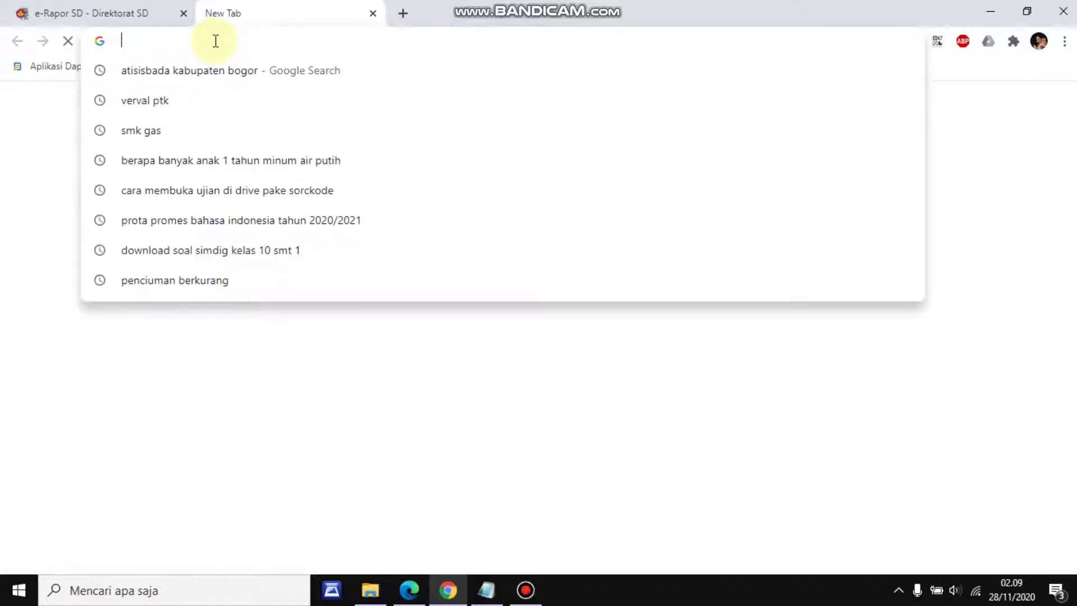
type("se")
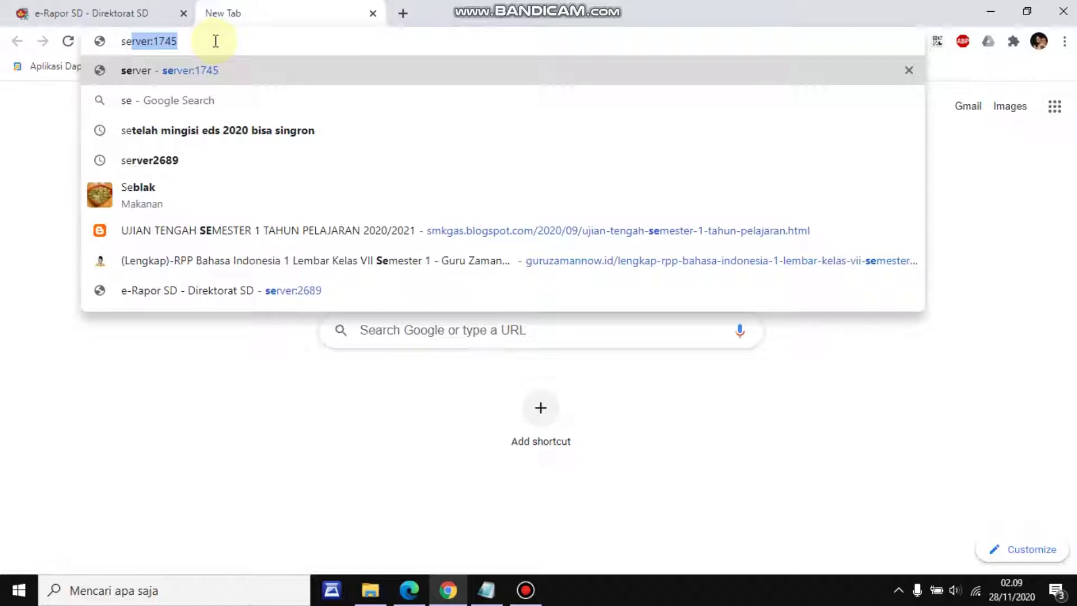
key("Right")
left_click(140, 14)
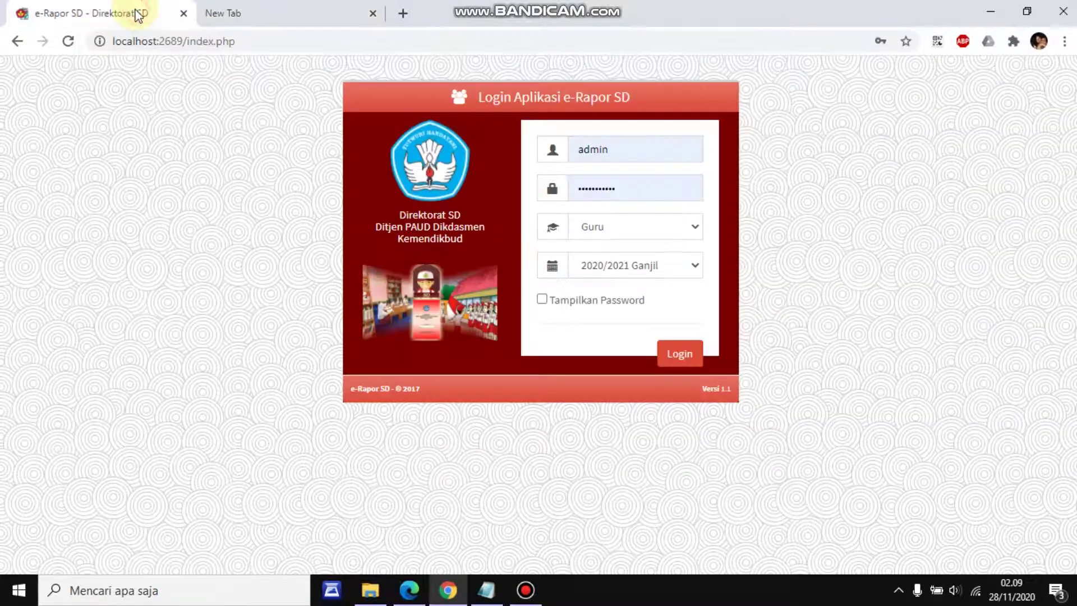
left_click(223, 20)
key("BackSpace")
key("BackSpace")
key("BackSpace")
key("BackSpace")
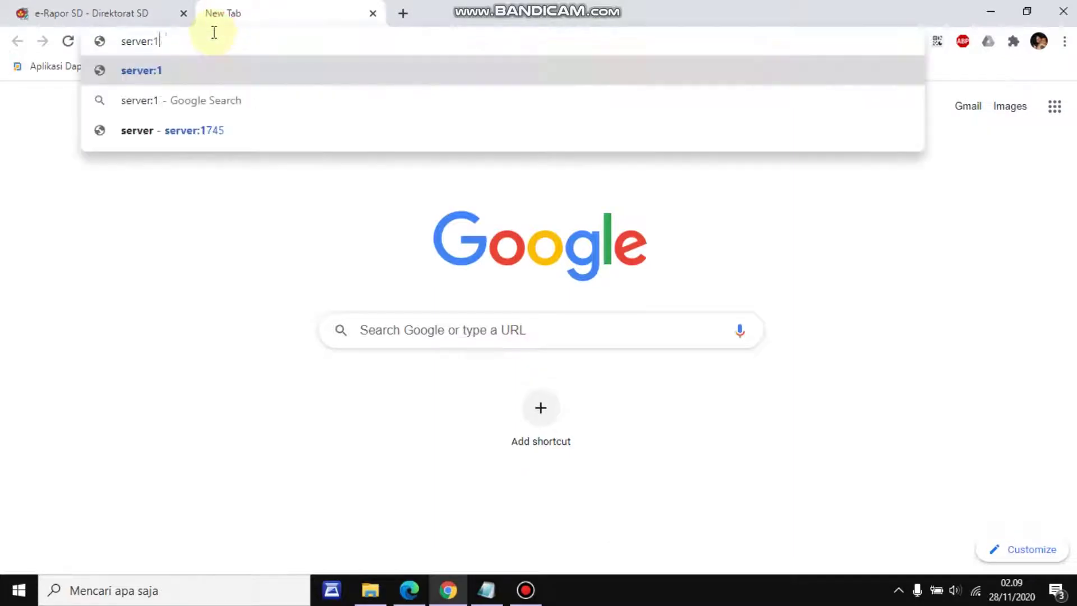
type("2")
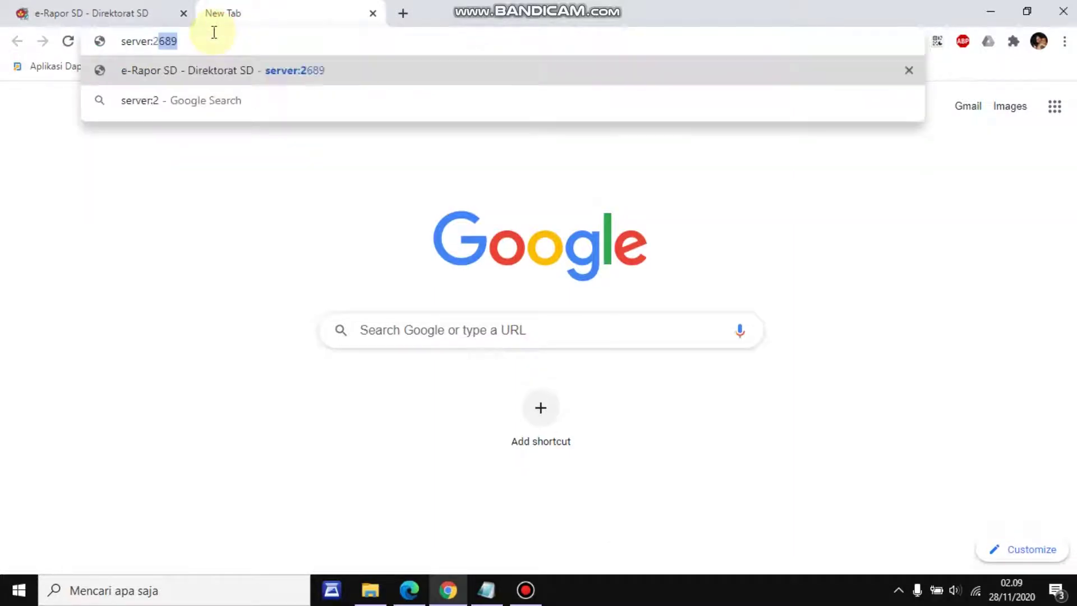
type("689")
key("Return")
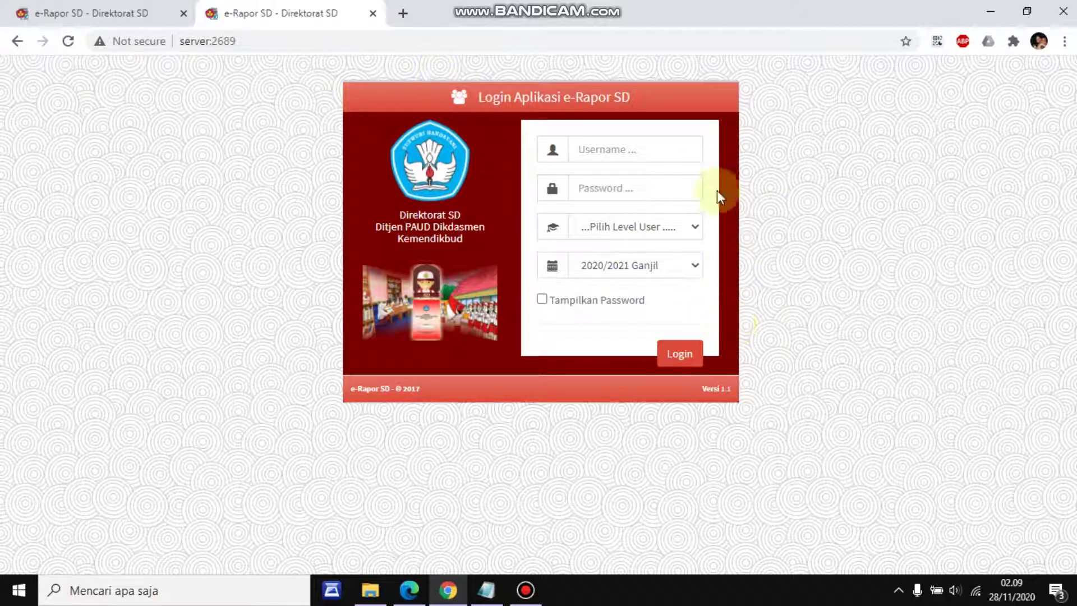
Set the login form's user level to Guru
left_click(612, 149)
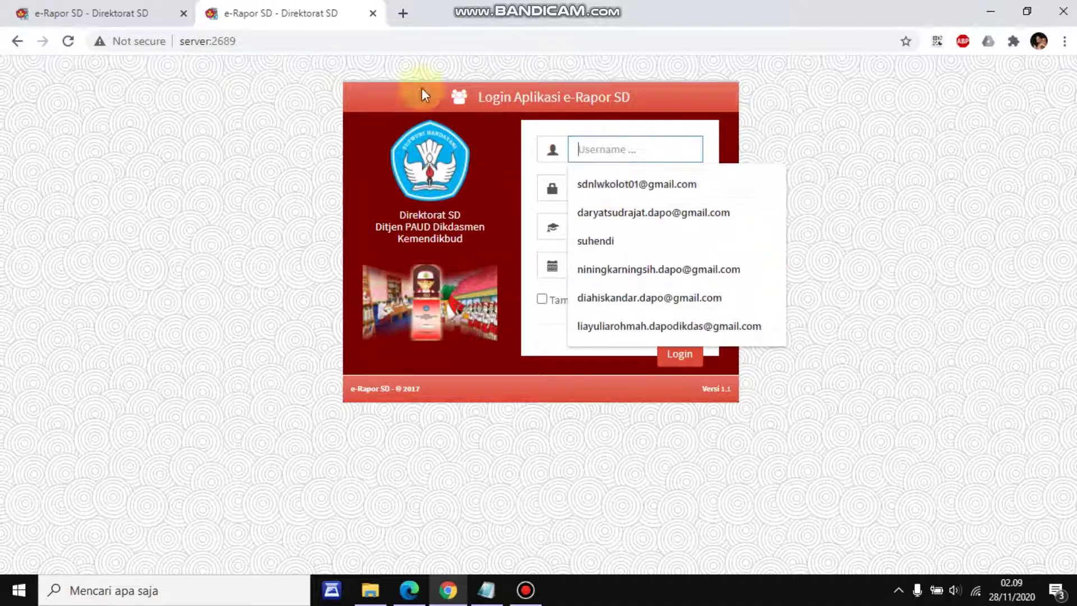
left_click(453, 96)
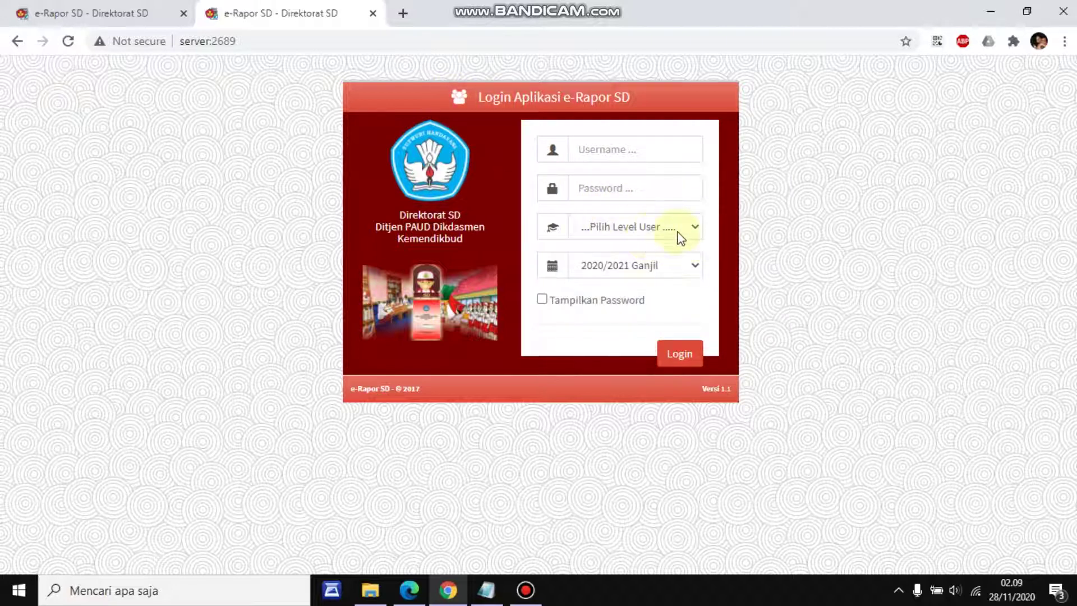
left_click(702, 226)
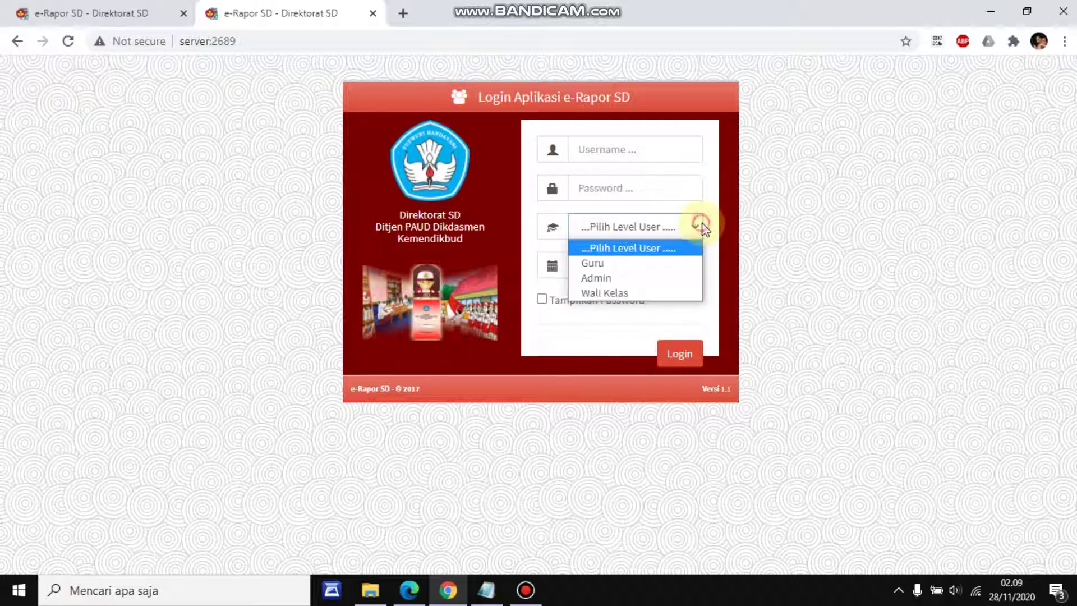
left_click(596, 263)
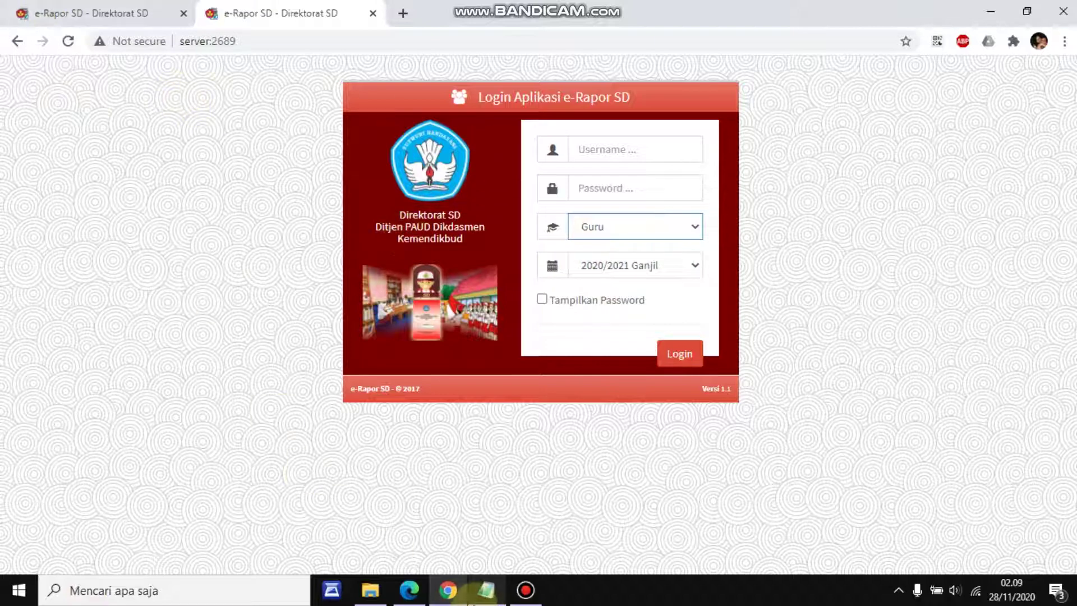
Copy the third teacher's user name from the Notepad account list and return to Chrome
left_click(486, 590)
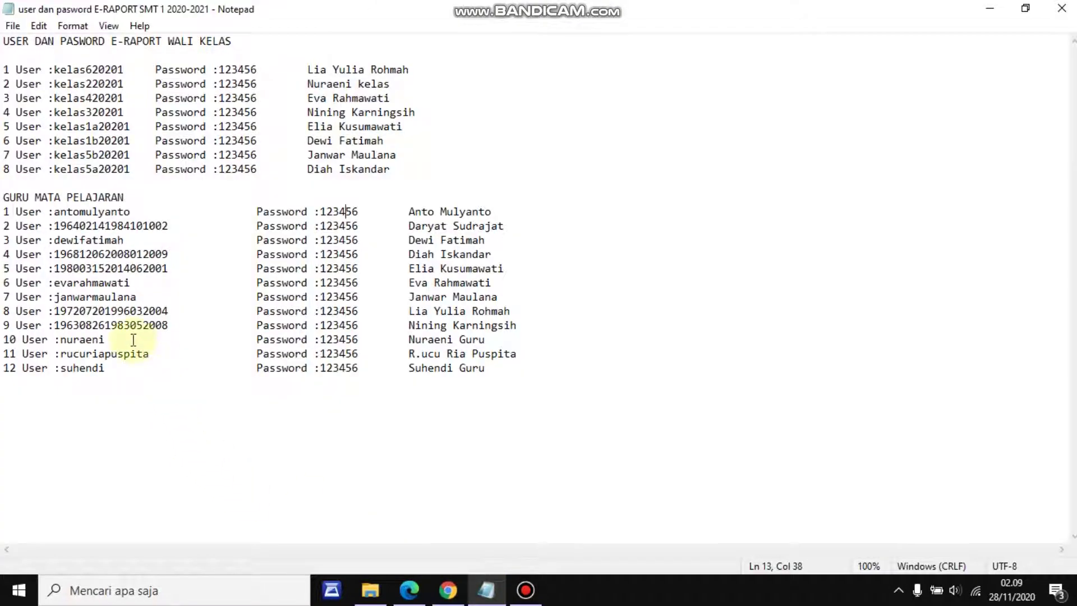
left_click_drag(125, 241, 54, 241)
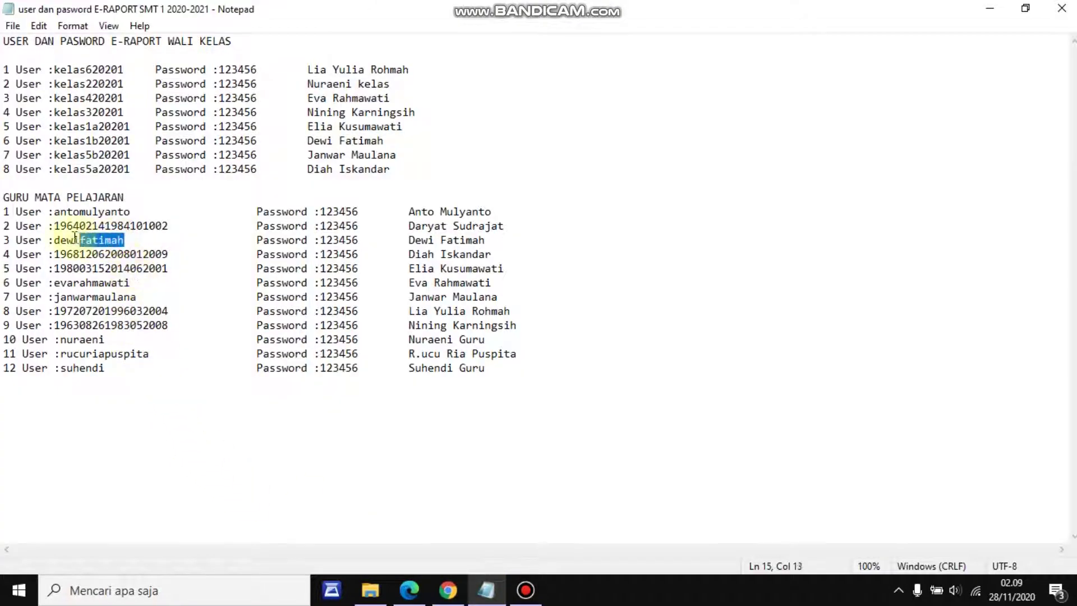
right_click(72, 240)
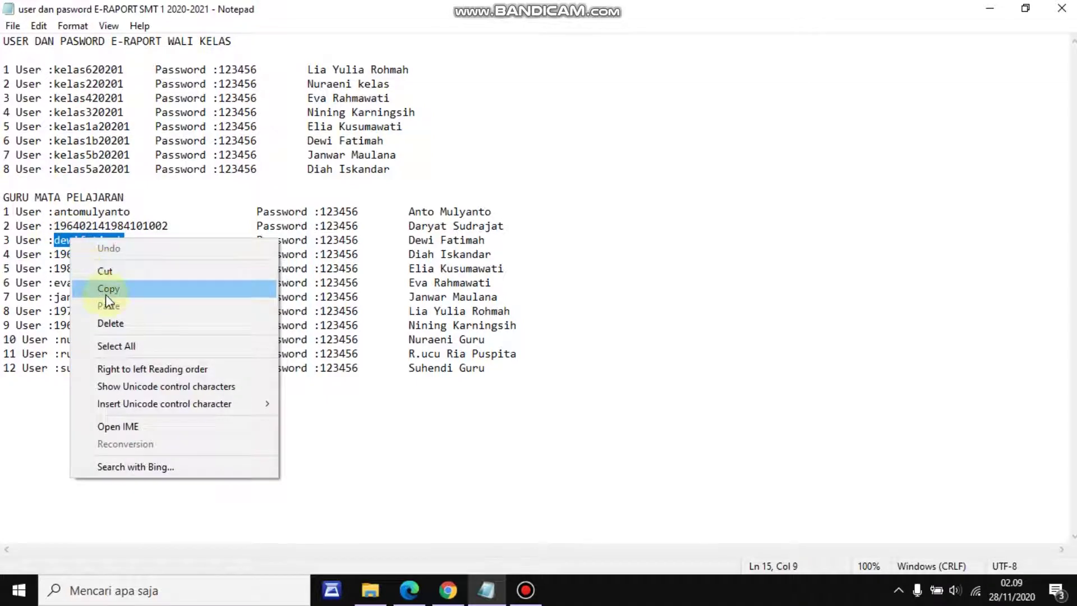
left_click(105, 289)
left_click(458, 599)
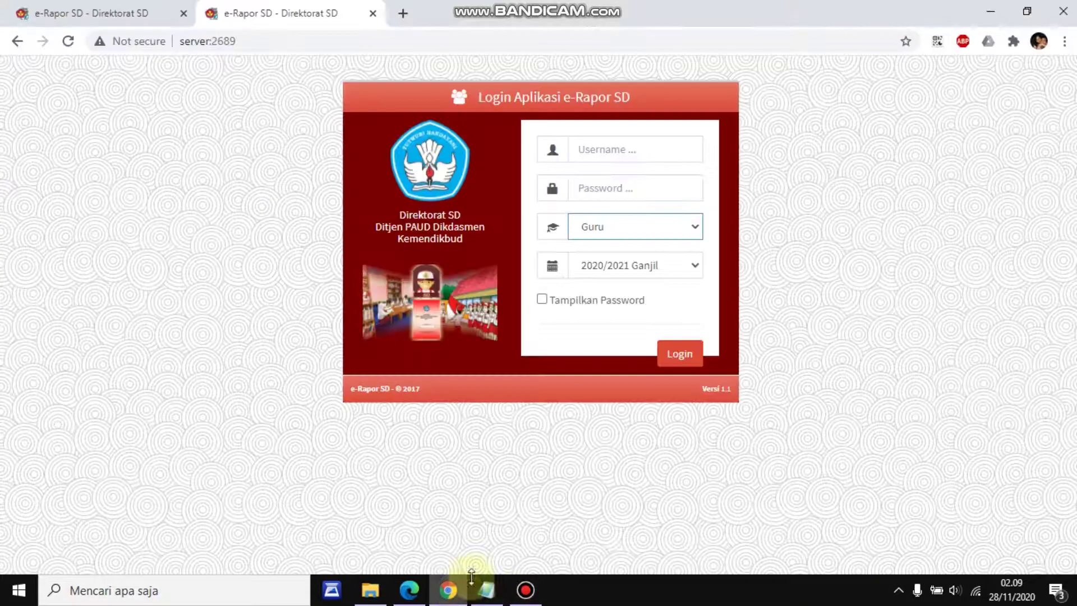
Paste the teacher's user name, enter the account password, and log in as Guru for 2020/2021 Ganjil
left_click(602, 150)
right_click(603, 156)
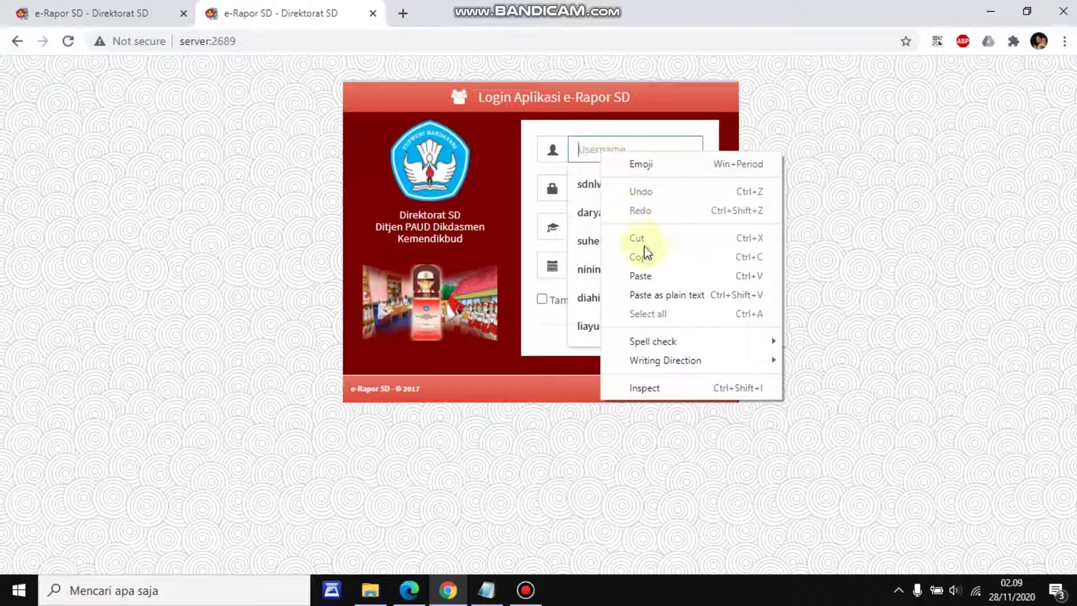
left_click(644, 276)
left_click(616, 186)
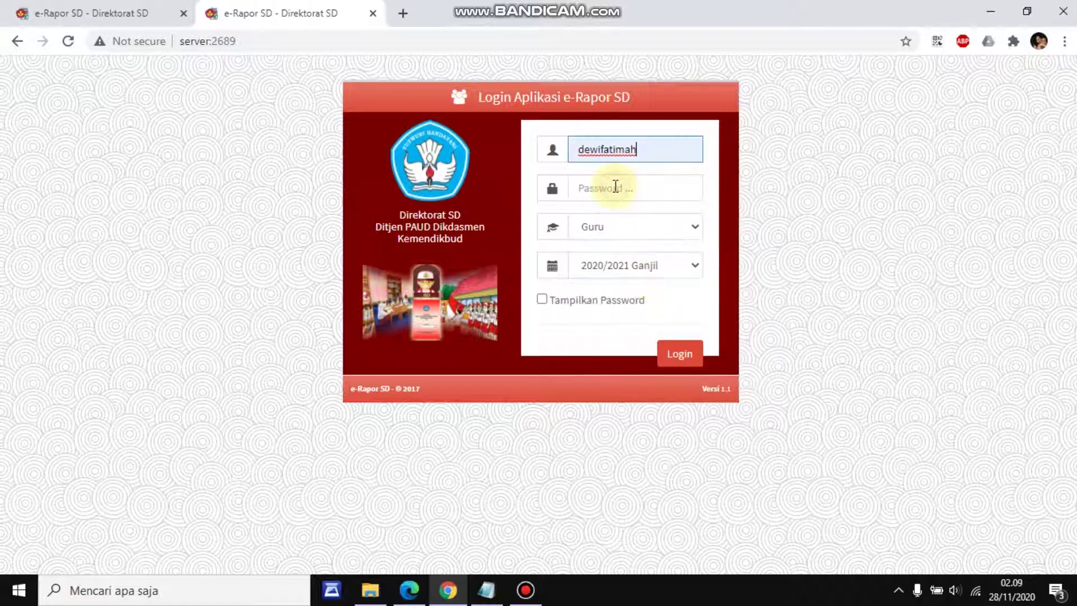
left_click(608, 189)
type("123")
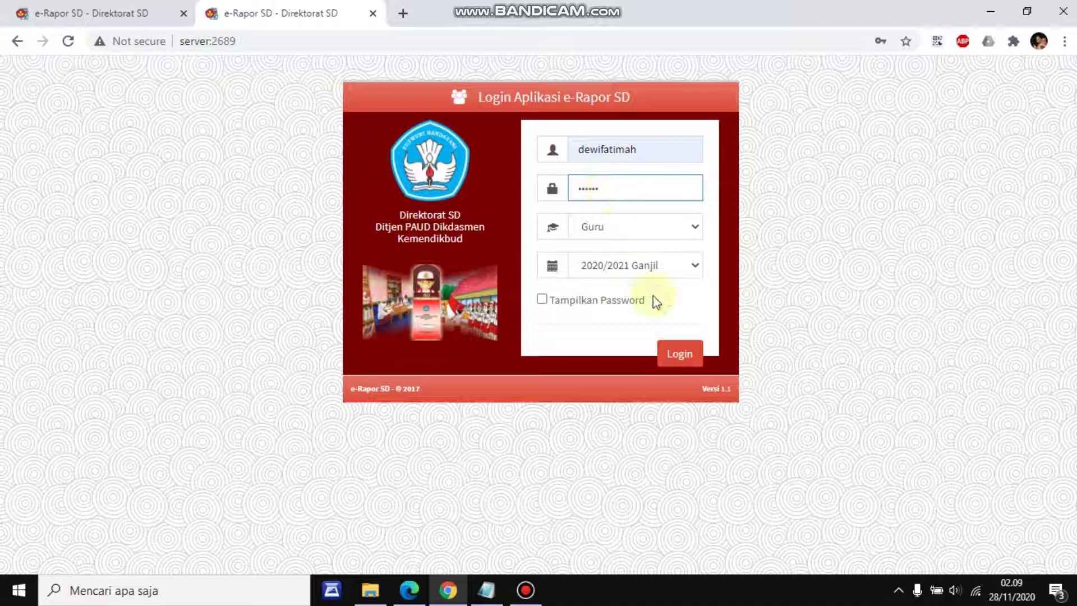
left_click(680, 355)
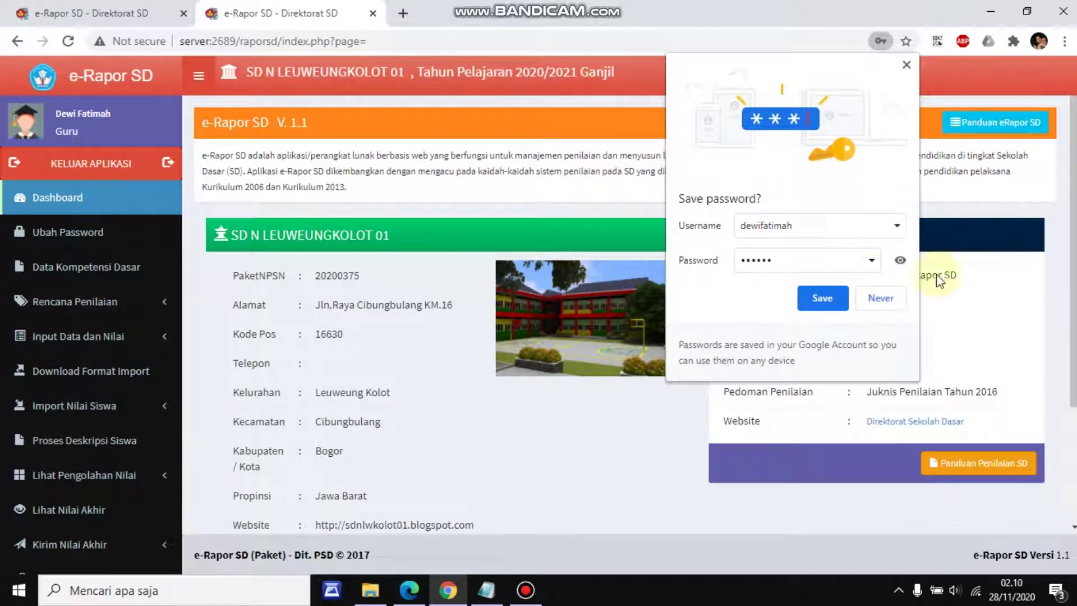
Save the teacher's login in Chrome and dismiss the compromised passwords warning
left_click(826, 296)
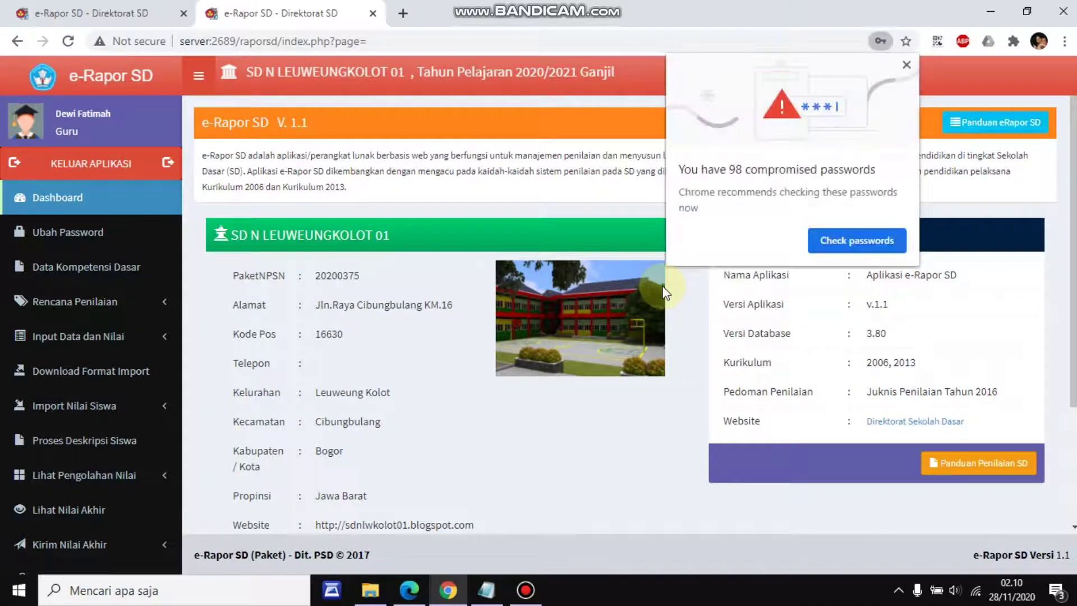
left_click(906, 65)
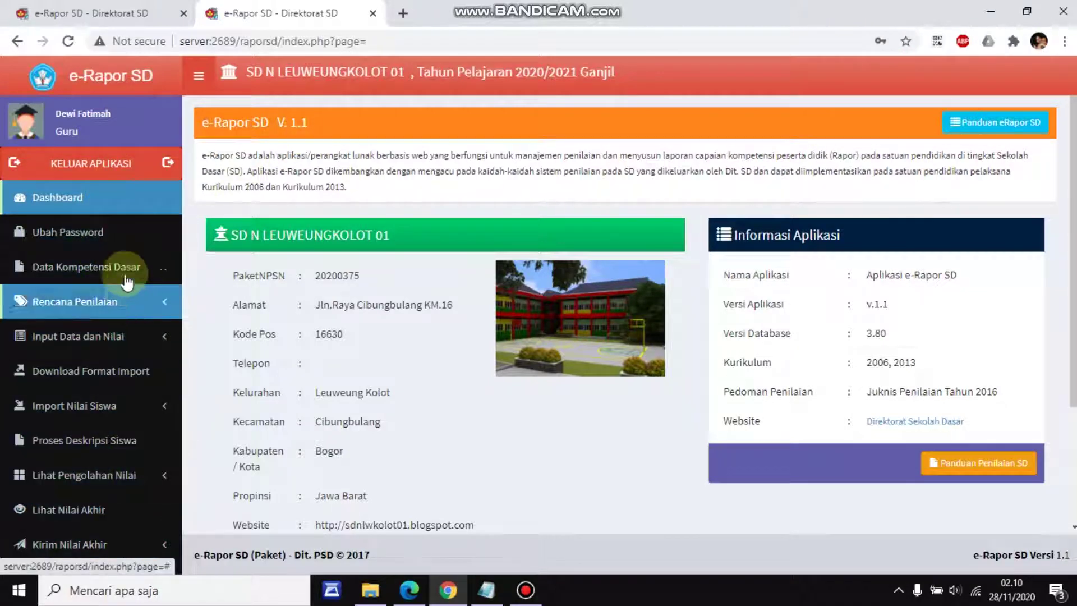
left_click(519, 600)
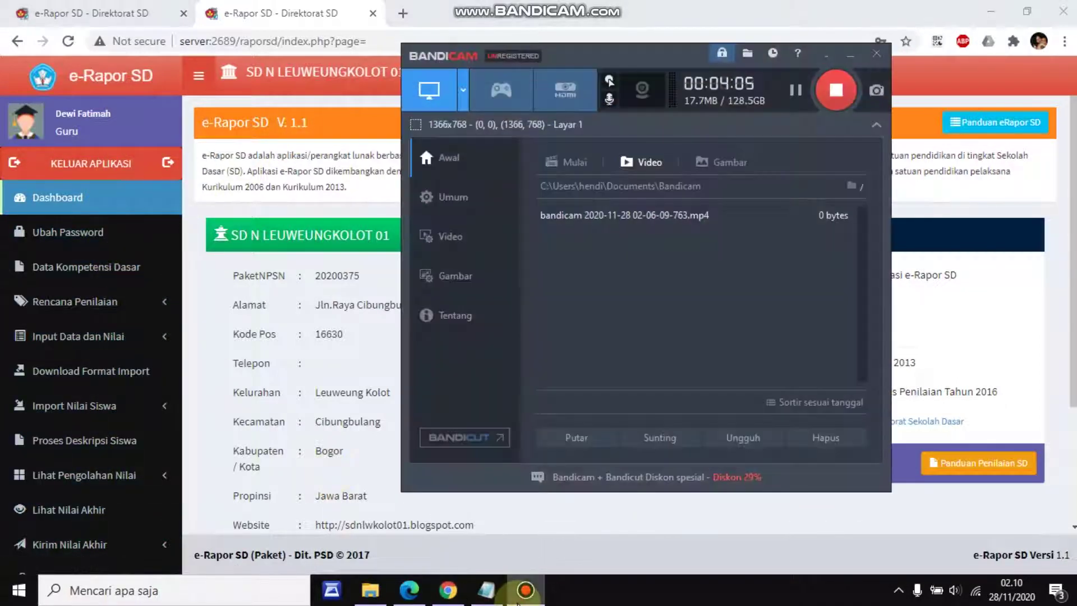
Minimize Bandicam to reveal the SD N LEUWEUNGKOLOT 01 Guru dashboard
left_click(521, 598)
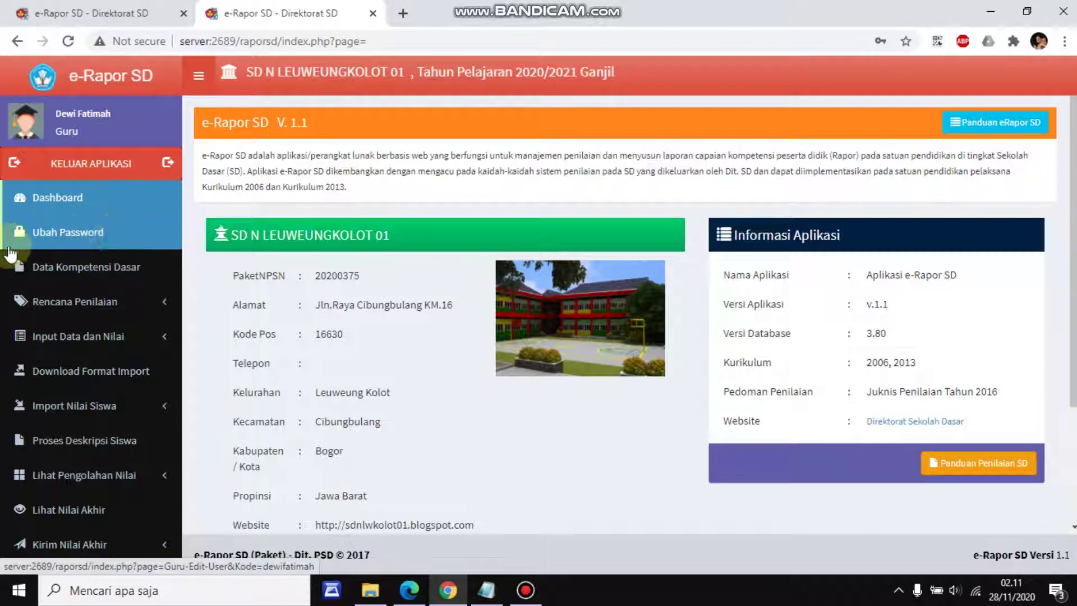
List Bahasa Indonesia's basic competencies (3.1, 3.2) and reveal the Rencana Penilaian options
left_click(66, 271)
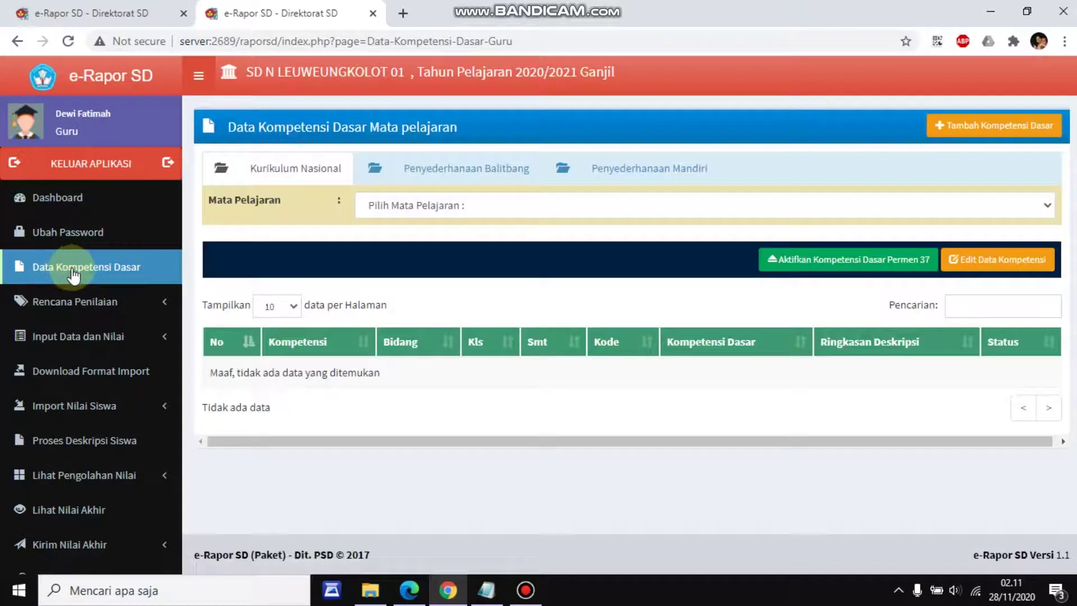
left_click(477, 207)
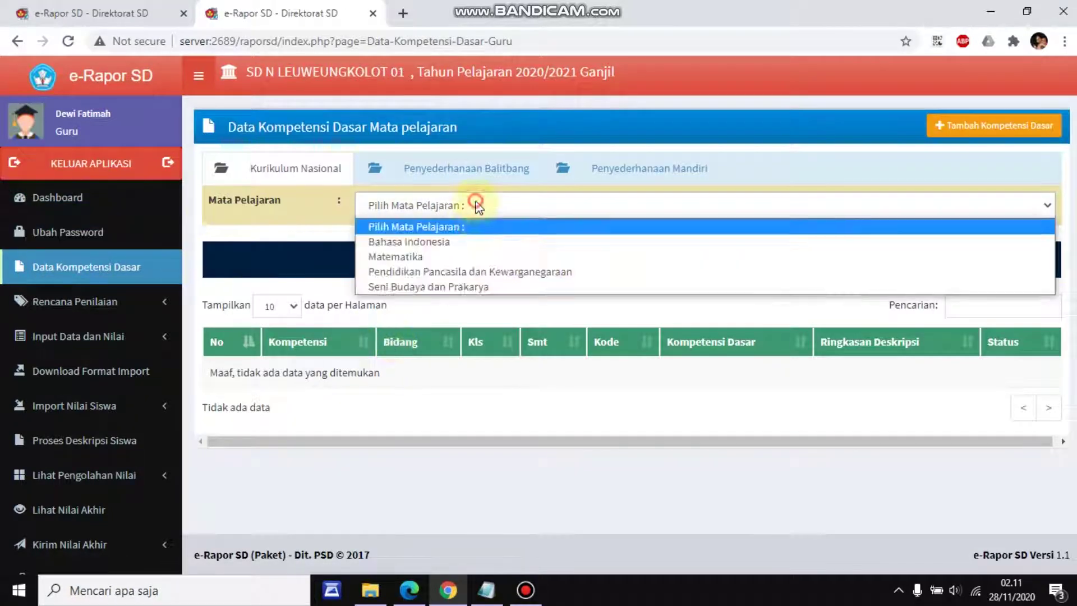
left_click(471, 242)
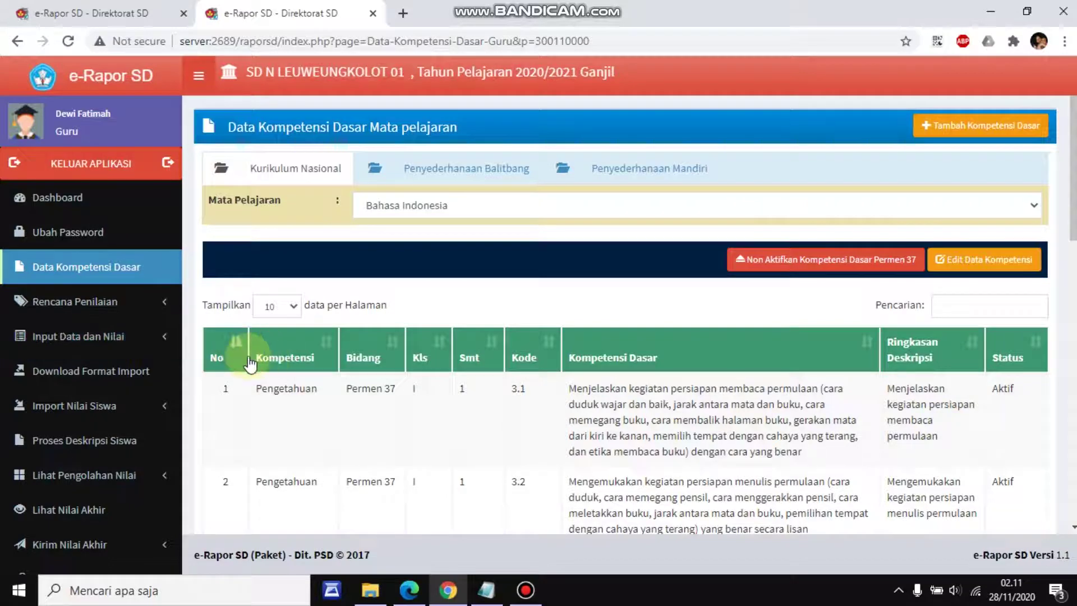
left_click(85, 310)
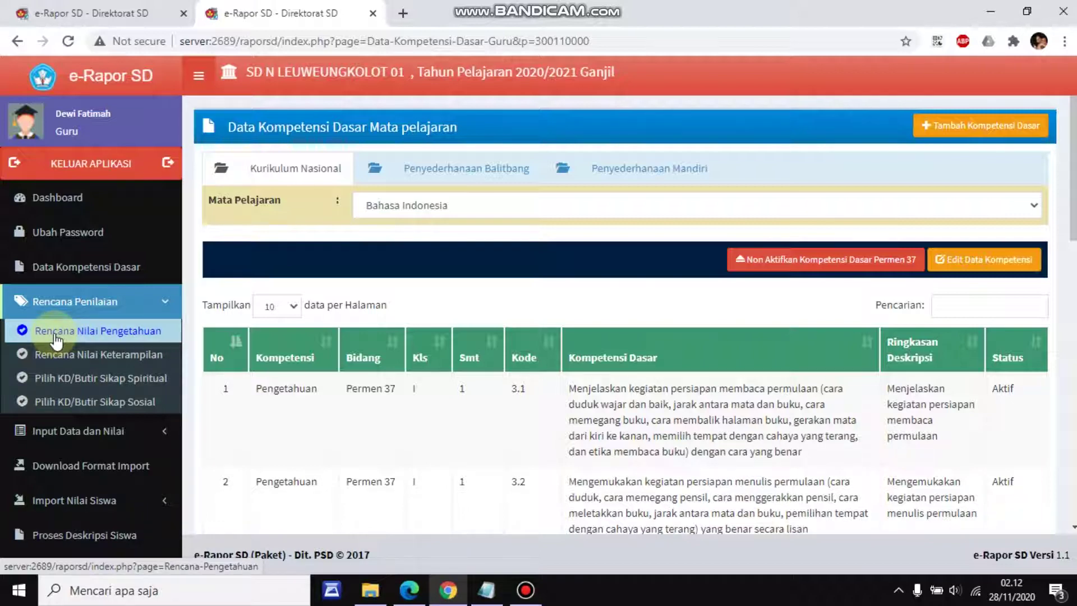
Start Rencana Nilai Pengetahuan for Kelas 1B Bahasa Indonesia with 1 daily assessment (PH1)
left_click(57, 337)
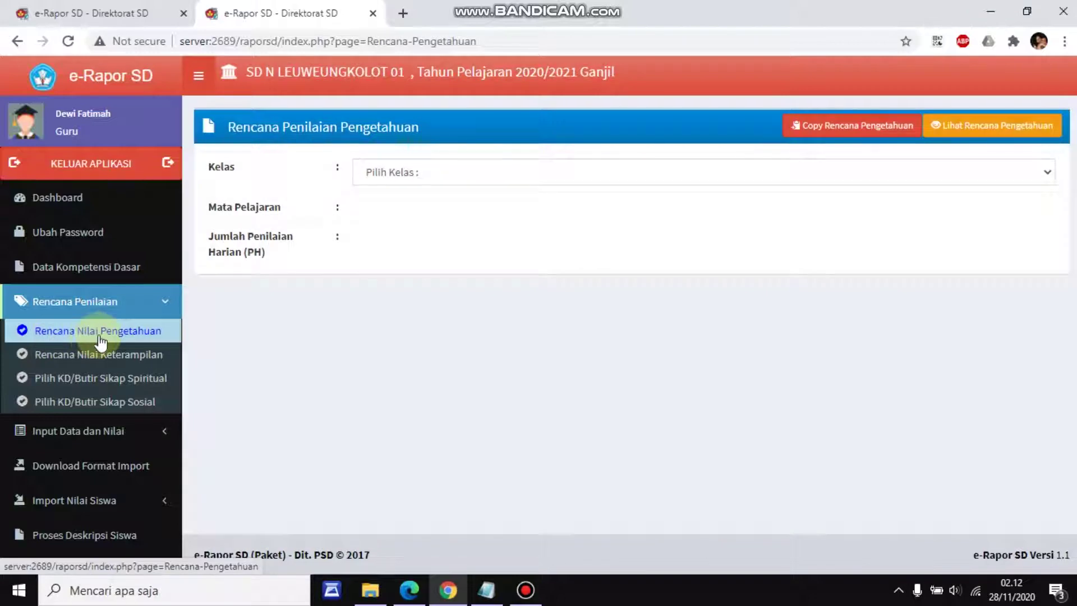
left_click(748, 173)
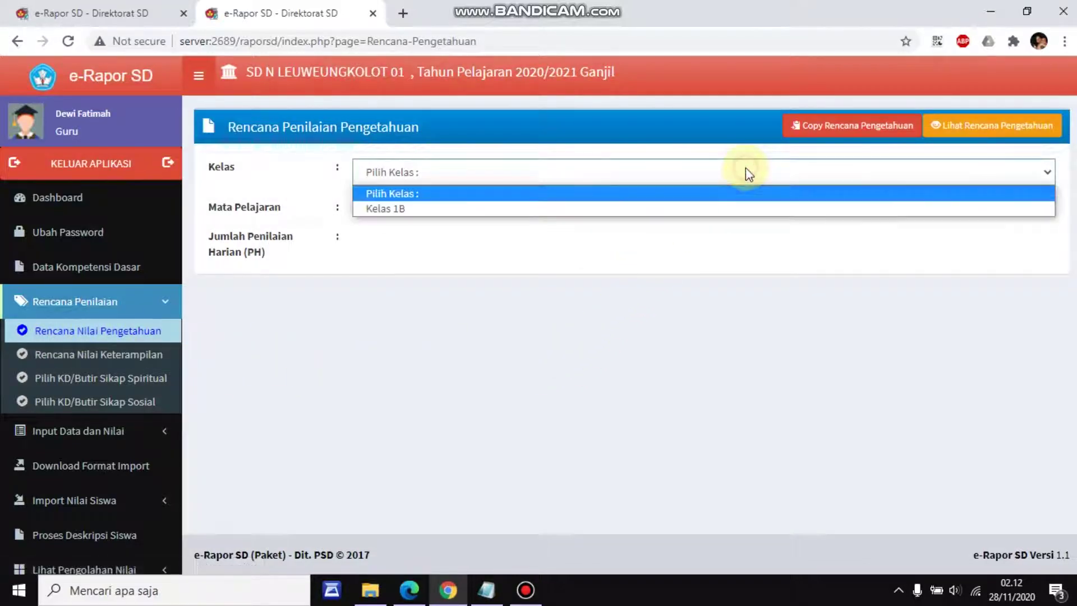
left_click(743, 209)
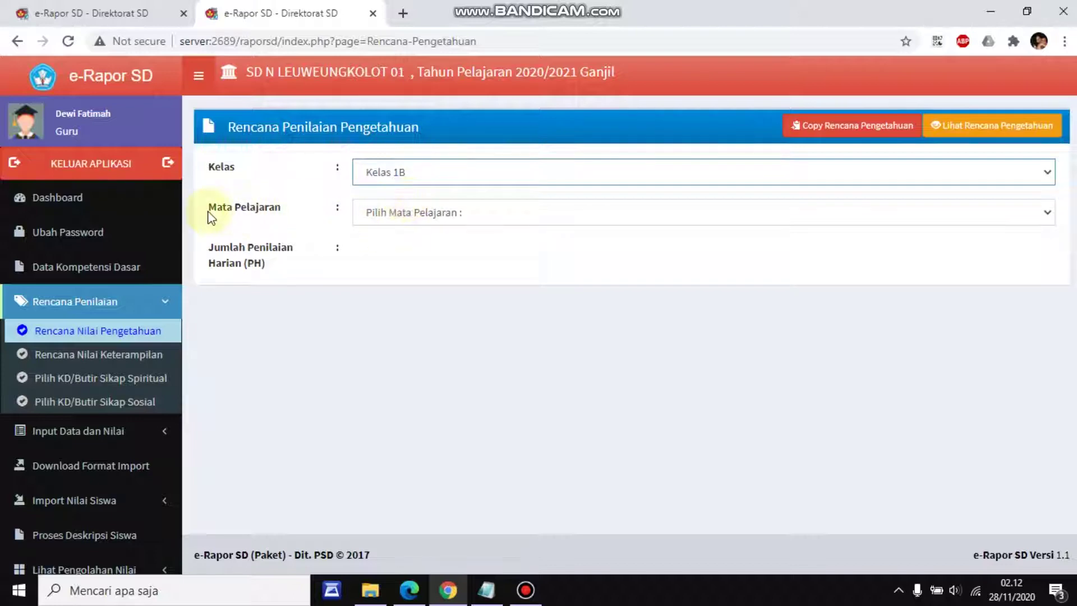
left_click_drag(208, 212, 288, 202)
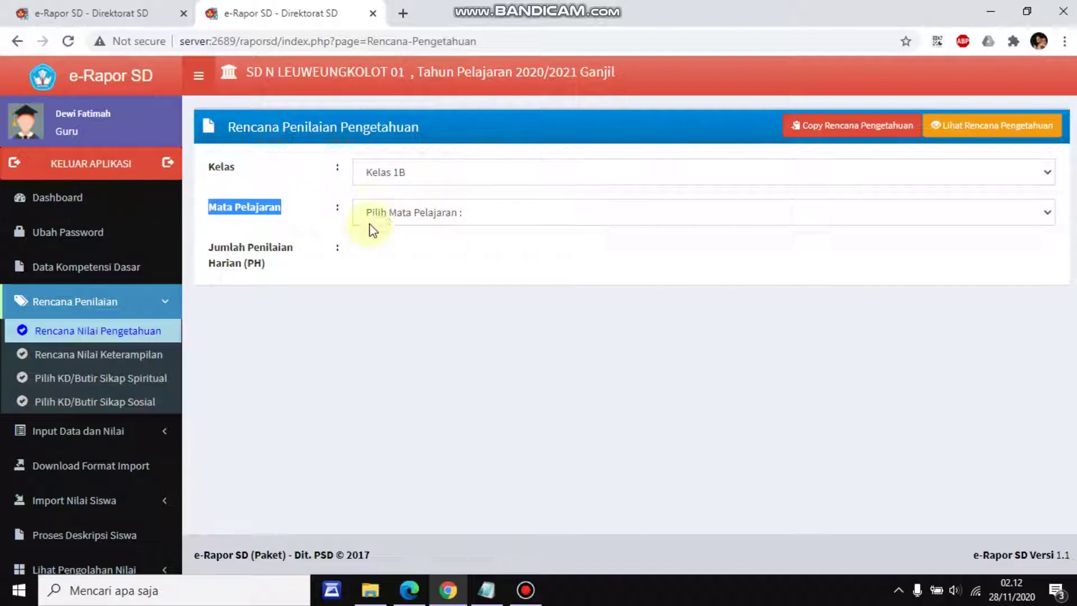
left_click(400, 214)
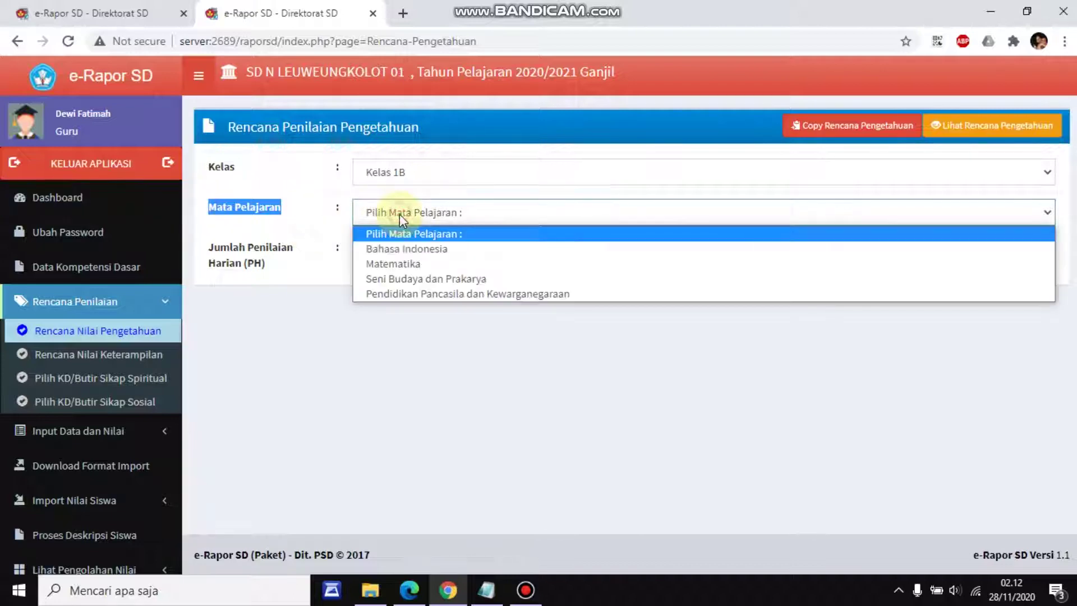
left_click(399, 248)
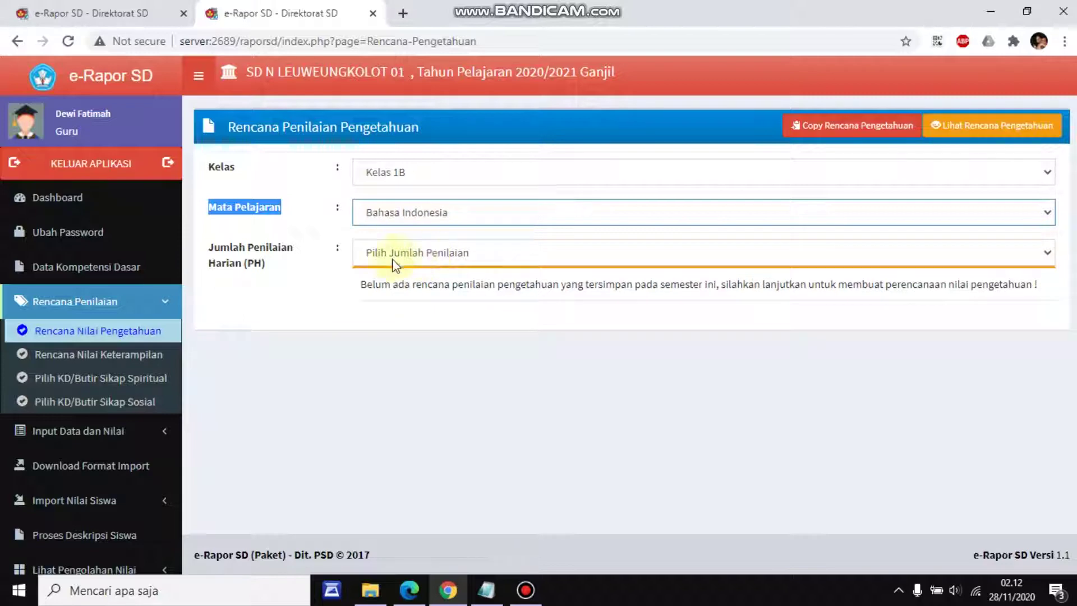
left_click(417, 254)
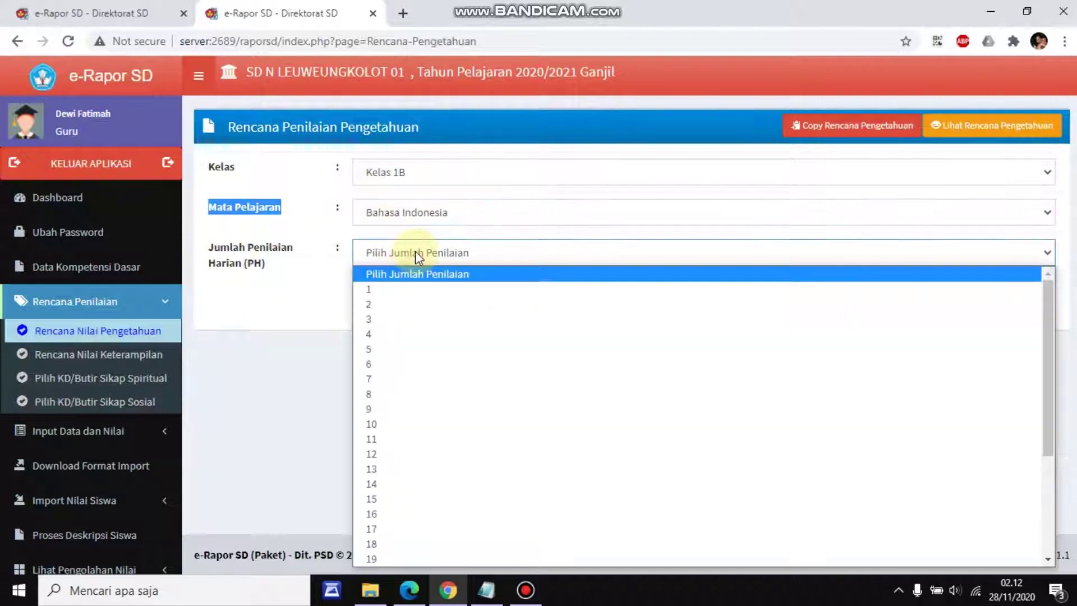
left_click(411, 292)
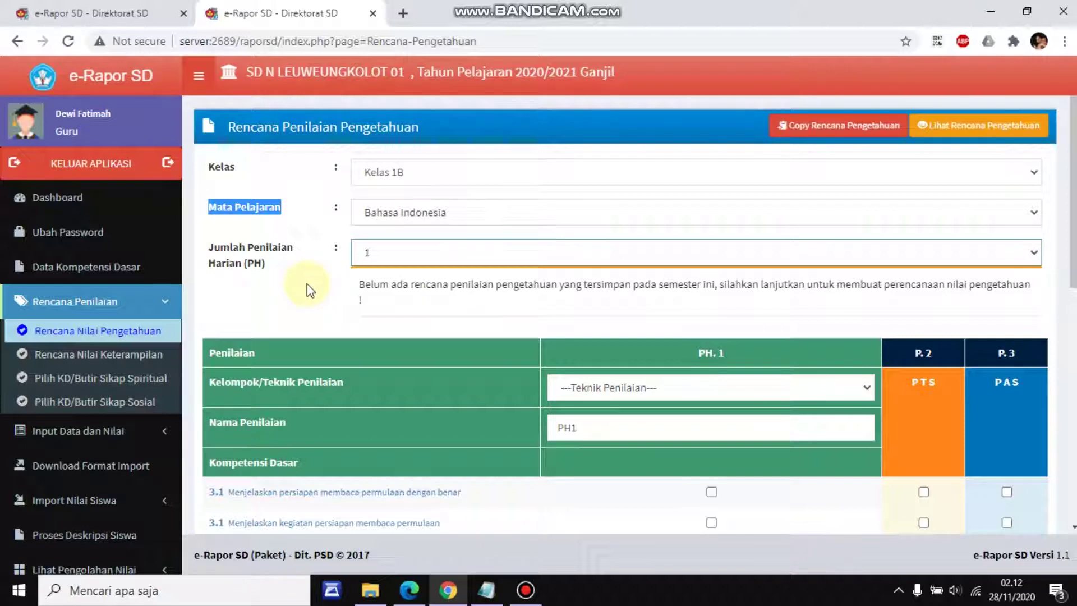
Change the number of daily assessments (PH) to 9
scroll(307, 284, "down", 5)
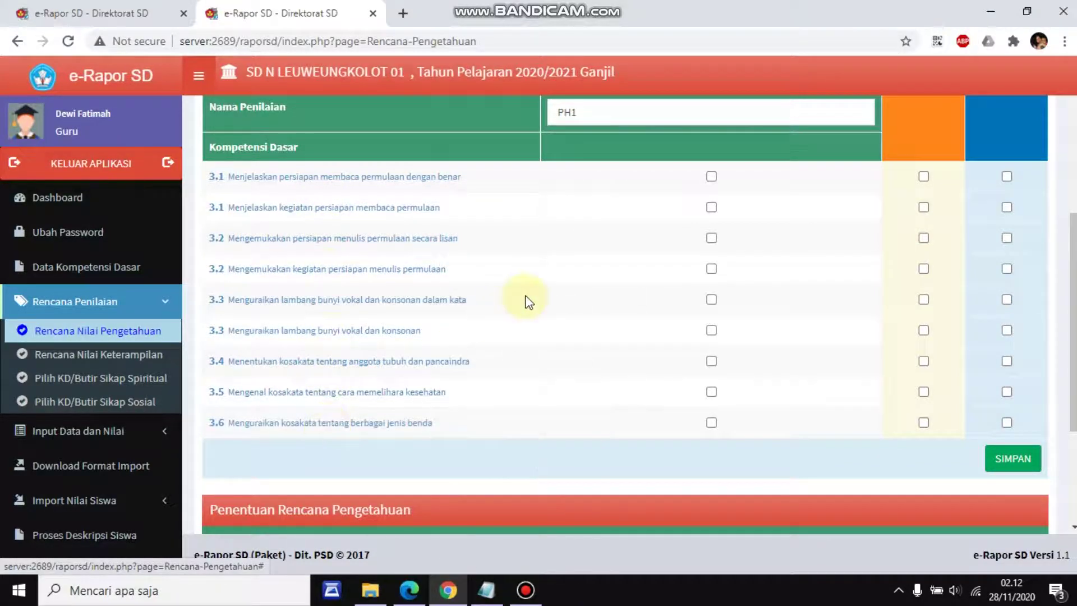
scroll(526, 300, "up", 3)
scroll(421, 276, "up", 1)
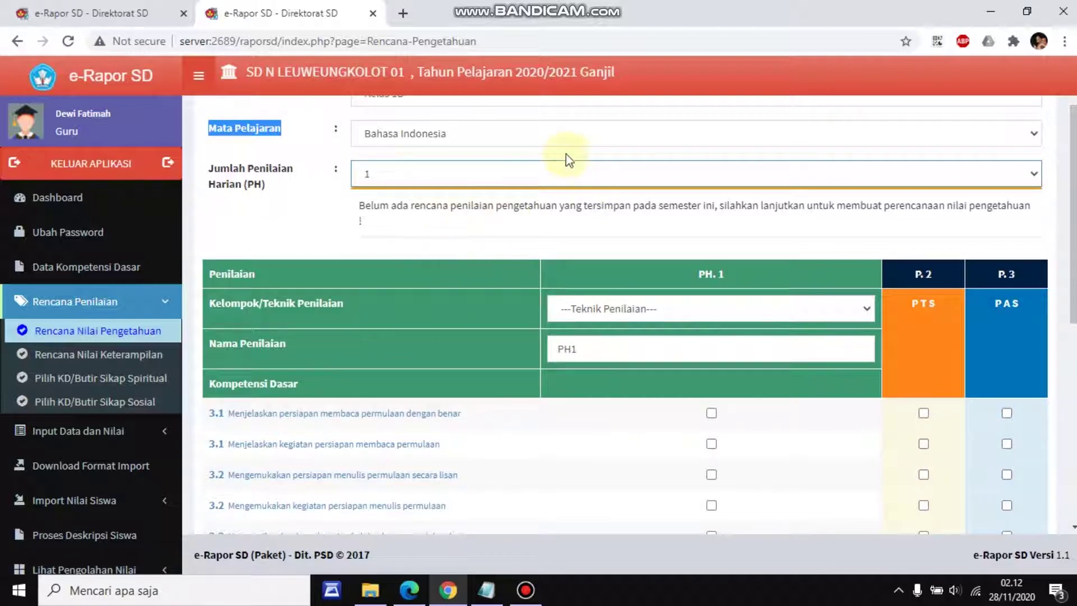
left_click(567, 171)
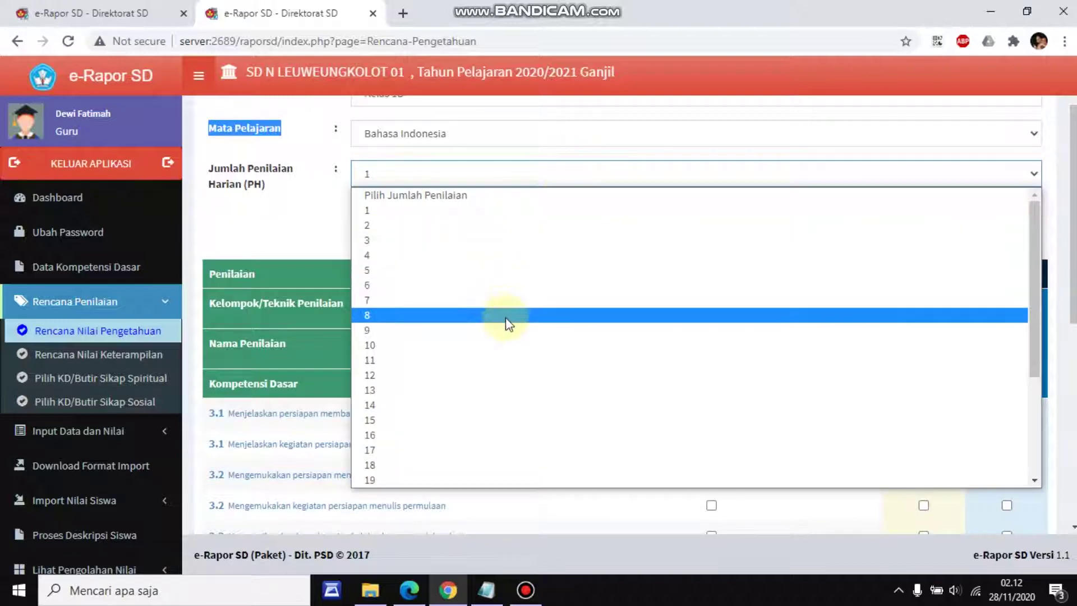
left_click(501, 330)
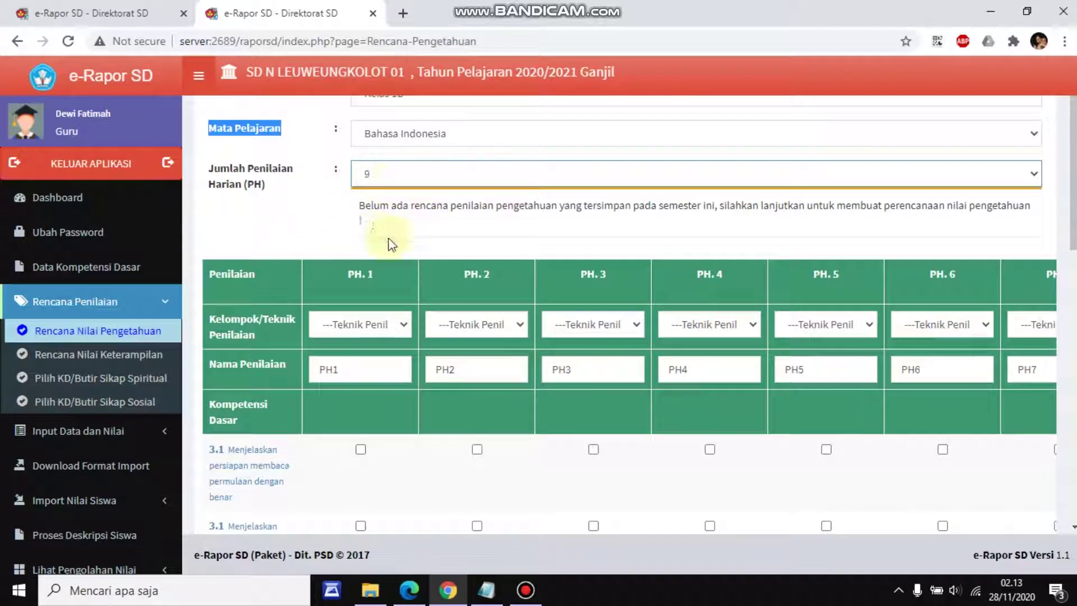
Review the KD descriptions in the expanded PH.1–PH.9 table
scroll(348, 335, "down", 2)
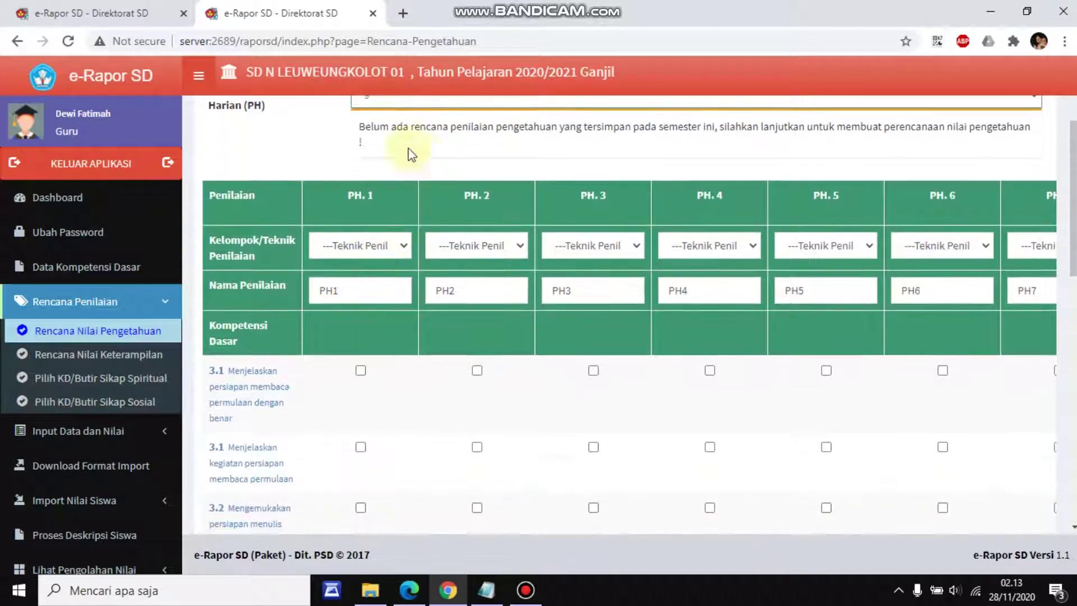
scroll(402, 251, "up", 3)
scroll(372, 303, "down", 3)
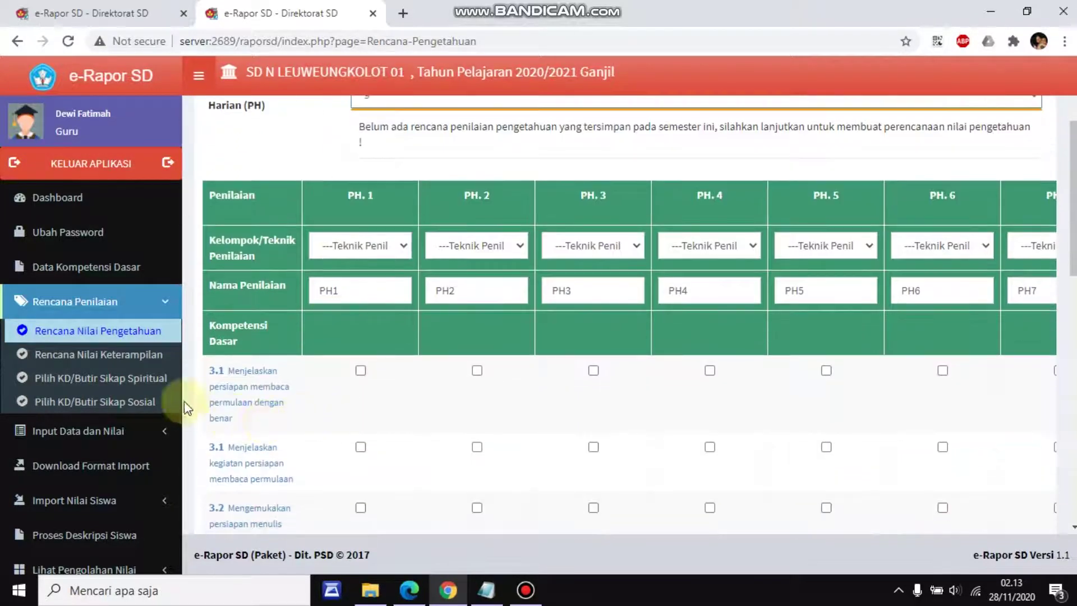
mouse_move(240, 398)
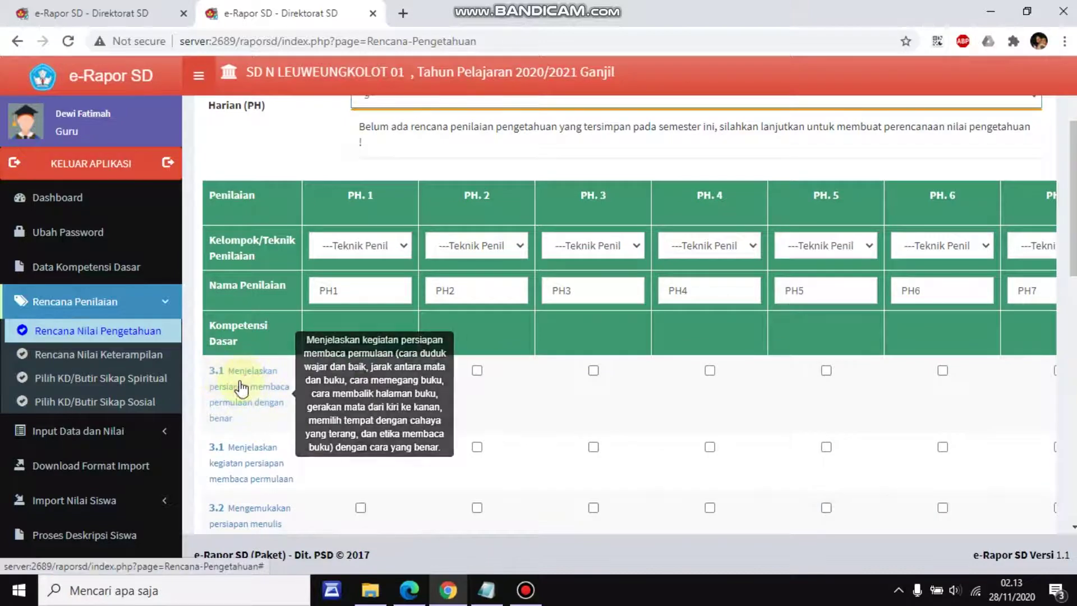
mouse_move(245, 481)
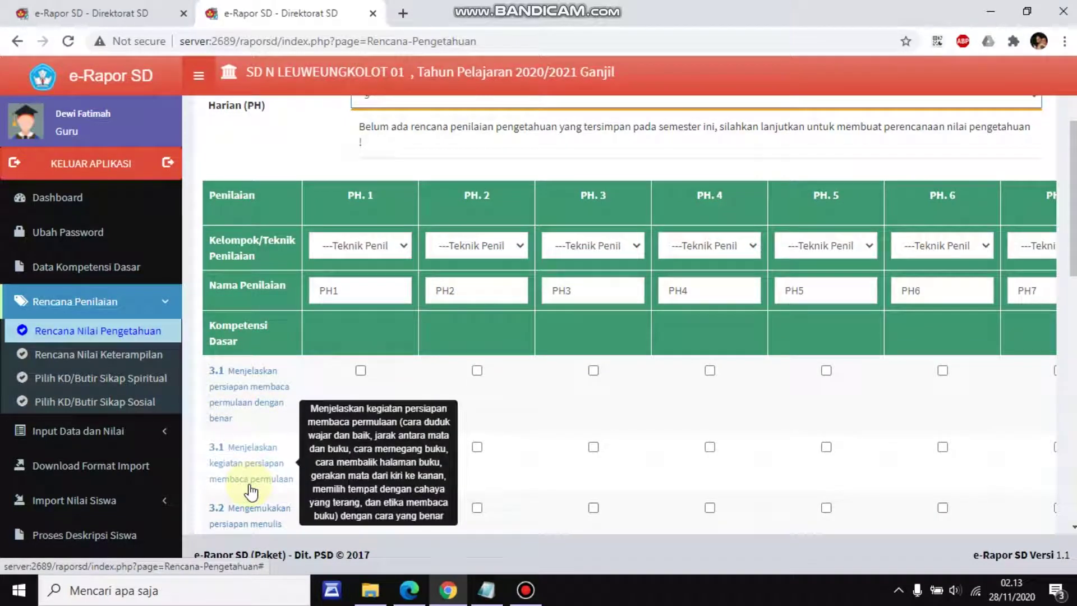
left_click(525, 595)
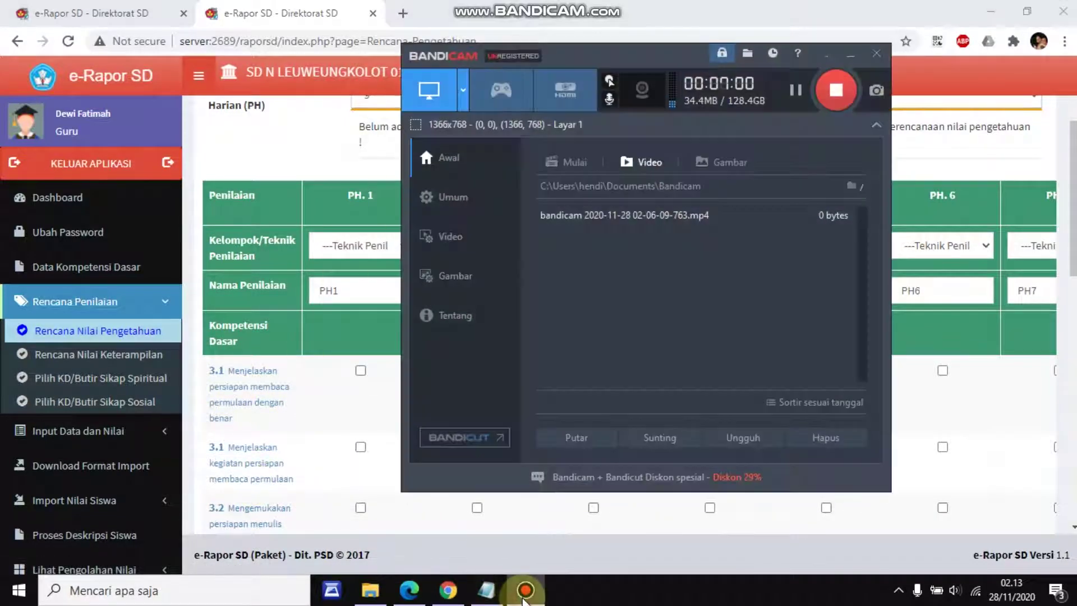
left_click(525, 595)
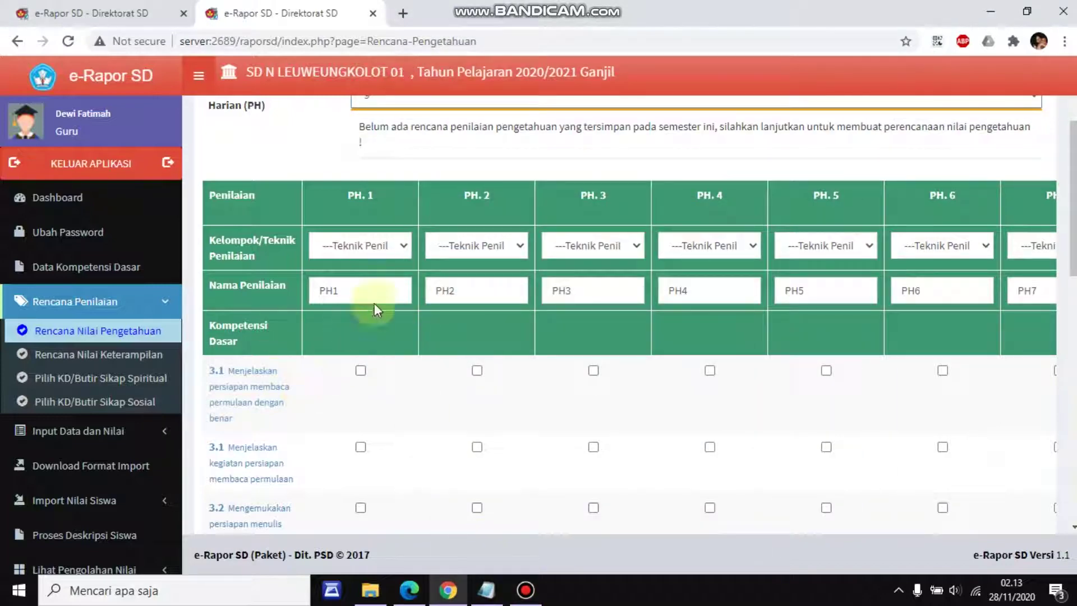
Set PH.1–PH.7 to Tes Tulis, except PH.3 as Penugasan
left_click(356, 246)
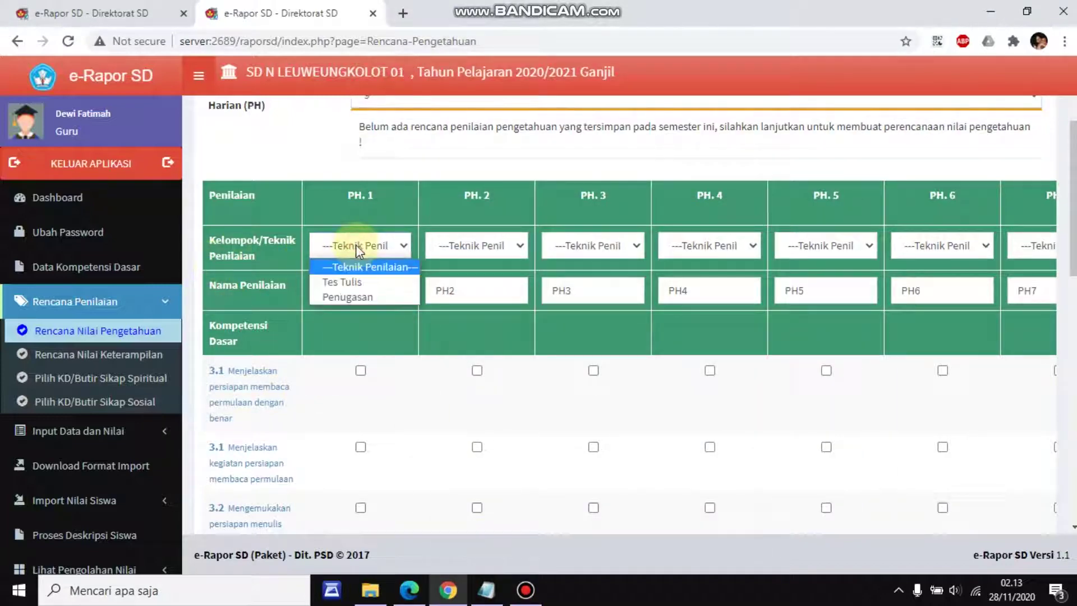
left_click(339, 281)
left_click(459, 247)
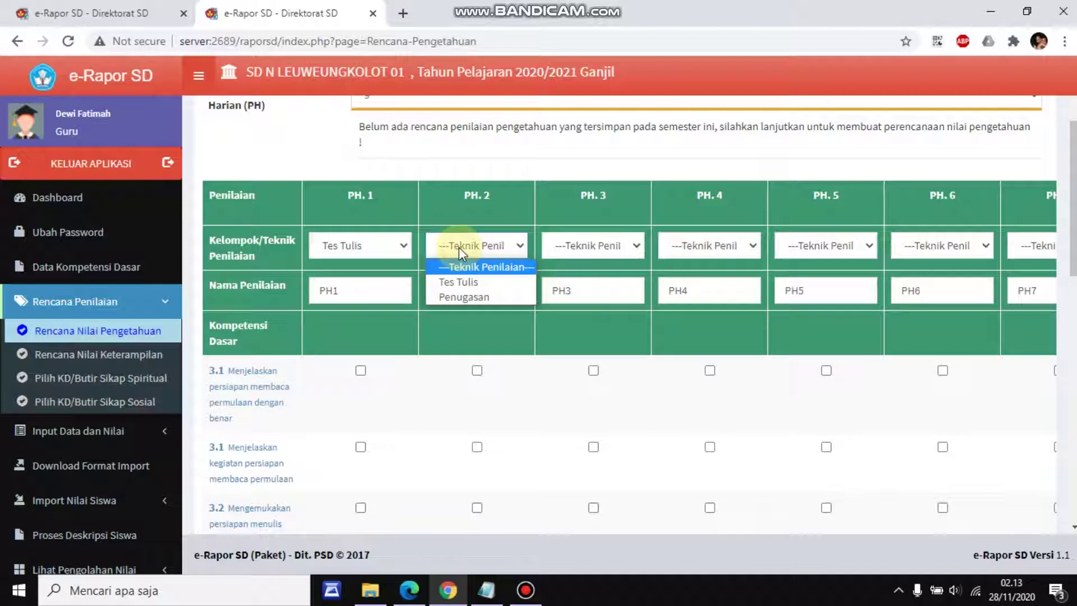
left_click(466, 282)
left_click(567, 243)
left_click(588, 297)
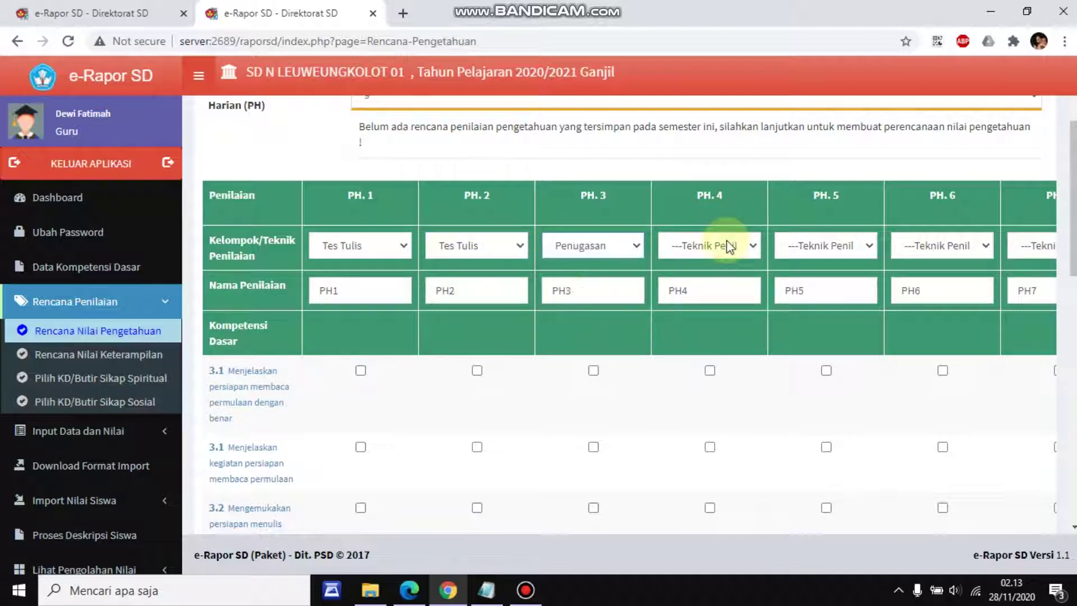
left_click(726, 243)
left_click(735, 282)
left_click(825, 244)
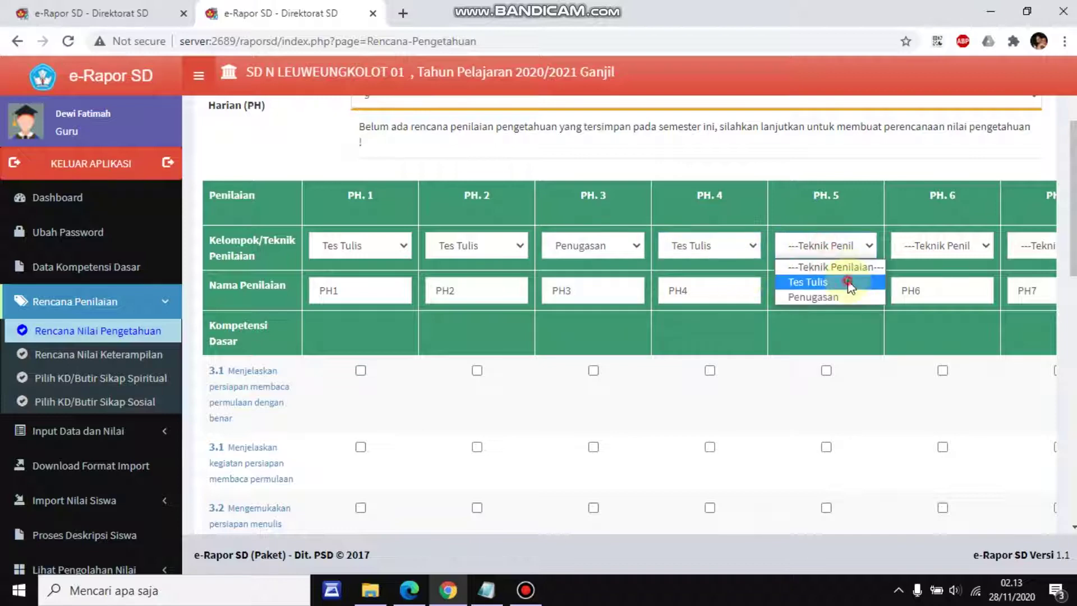
left_click(846, 282)
left_click(957, 244)
left_click(957, 282)
left_click(1031, 247)
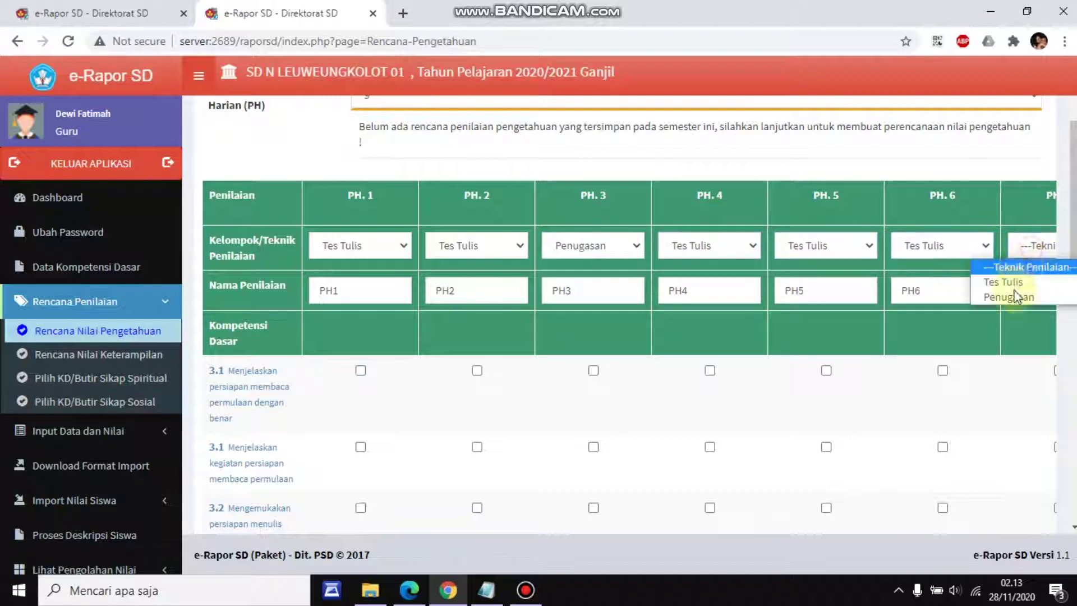
left_click(1027, 284)
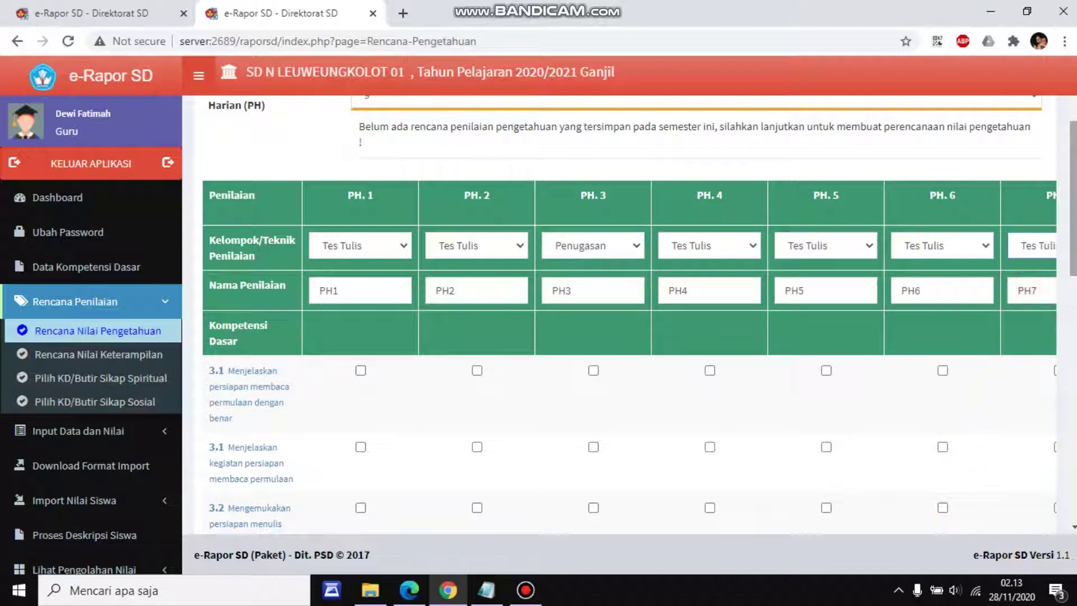
Set the remaining PH.8 and PH.9 columns to Tes Tulis
left_click_drag(1072, 199, 1066, 433)
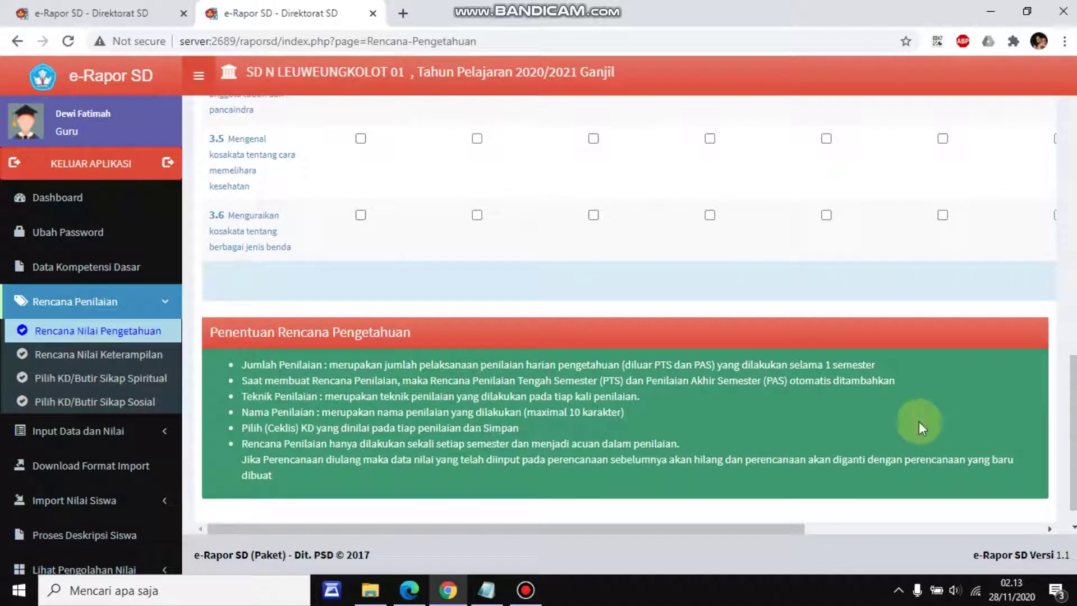
left_click_drag(727, 528, 981, 531)
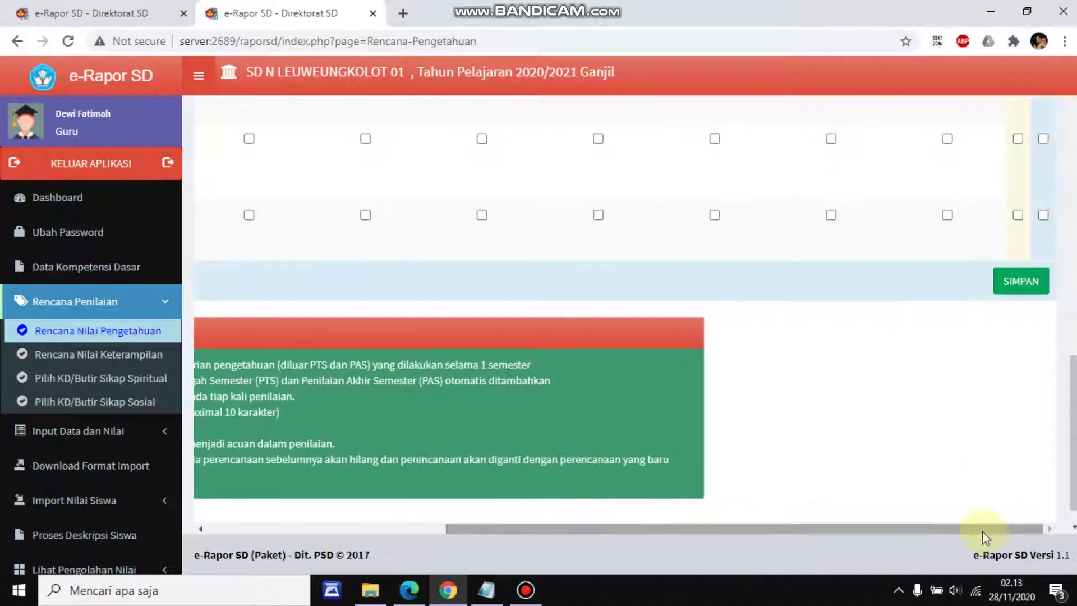
scroll(950, 471, "up", 5)
scroll(948, 474, "up", 2)
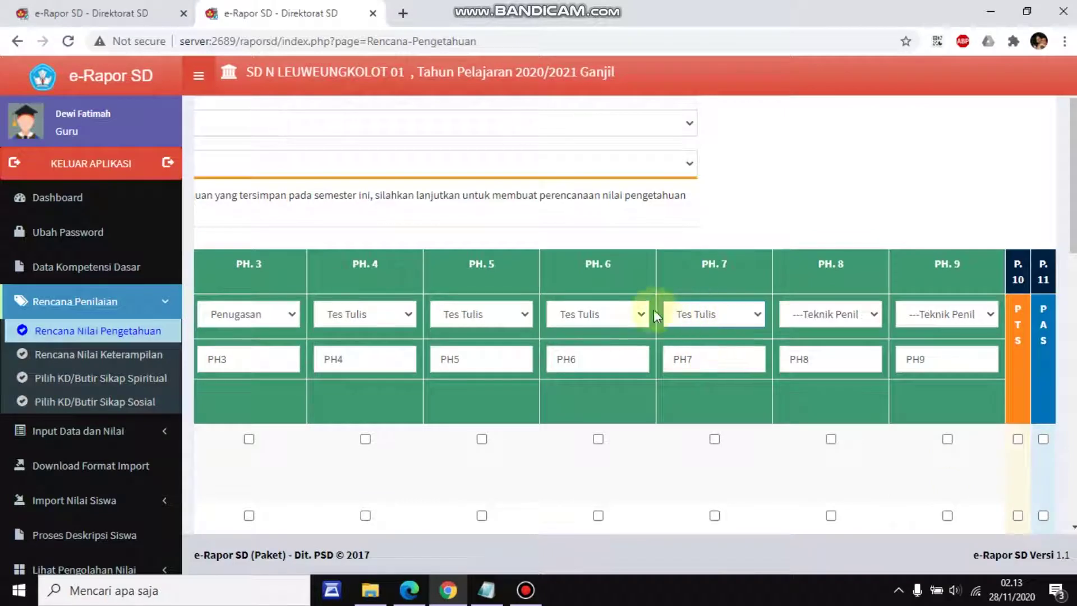
left_click(818, 317)
left_click(828, 351)
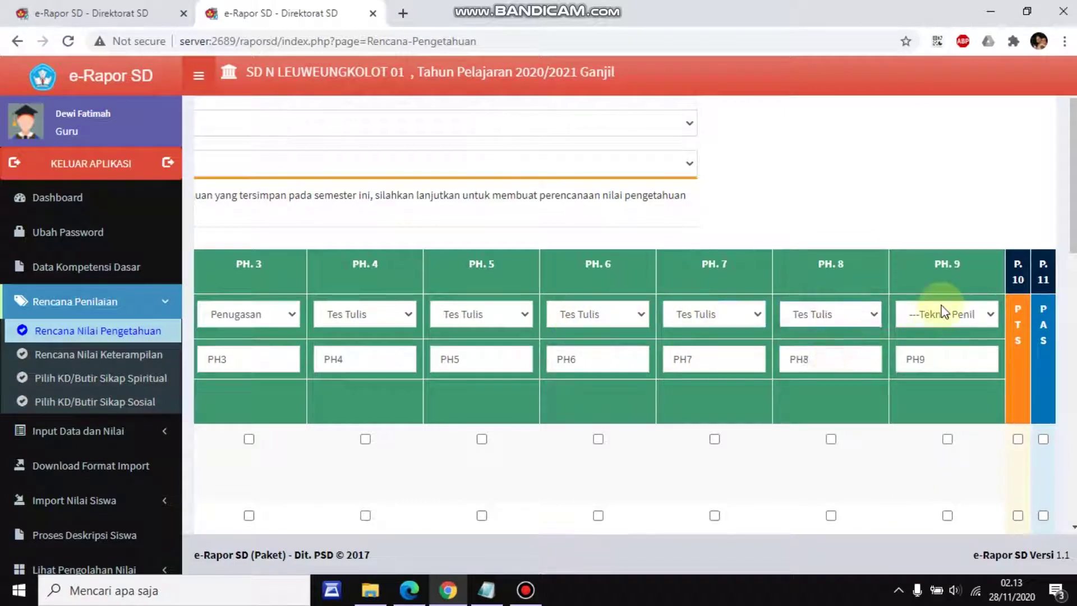
left_click(942, 312)
left_click(945, 351)
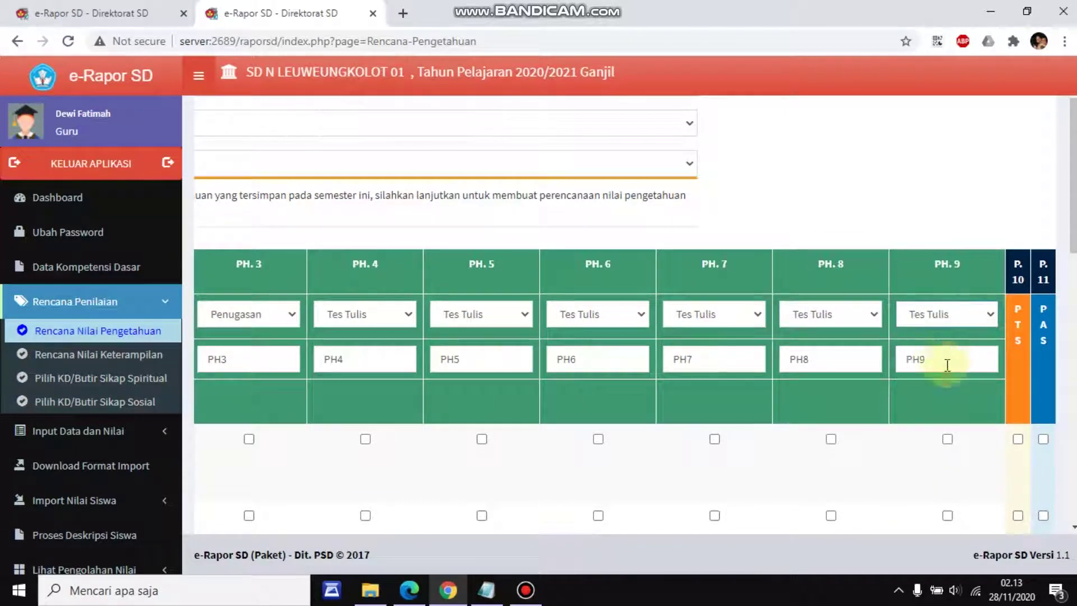
scroll(622, 309, "down", 5)
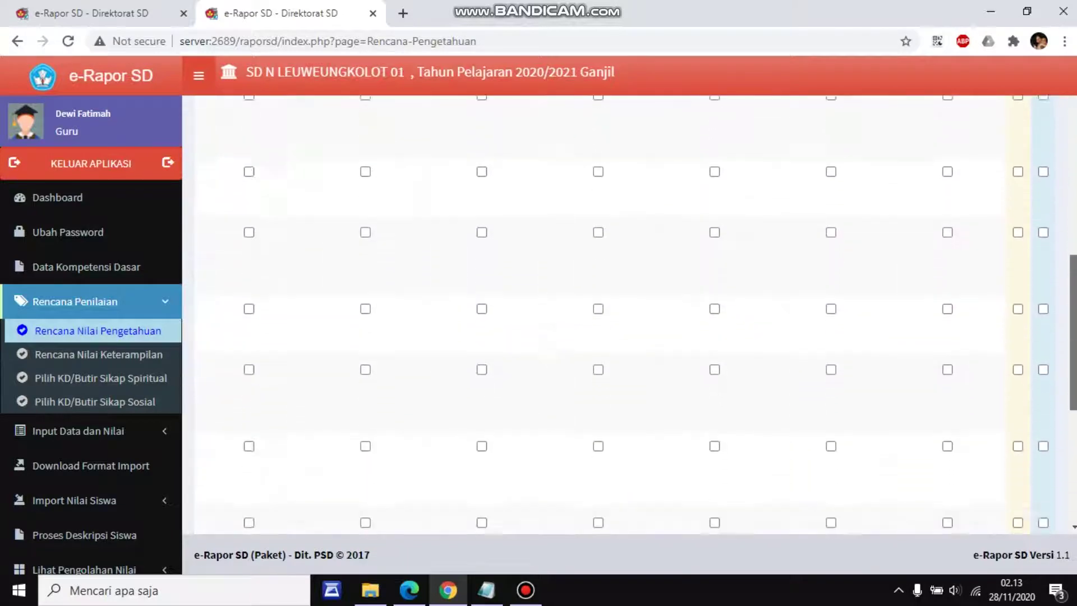
scroll(622, 309, "up", 3)
scroll(870, 281, "up", 1)
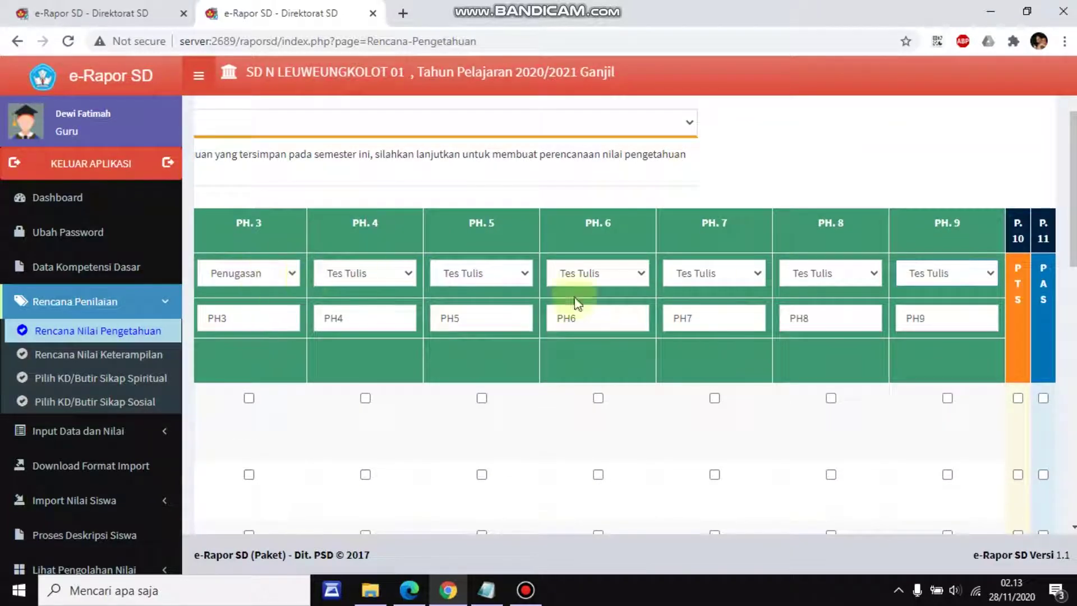
scroll(968, 523, "down", 6)
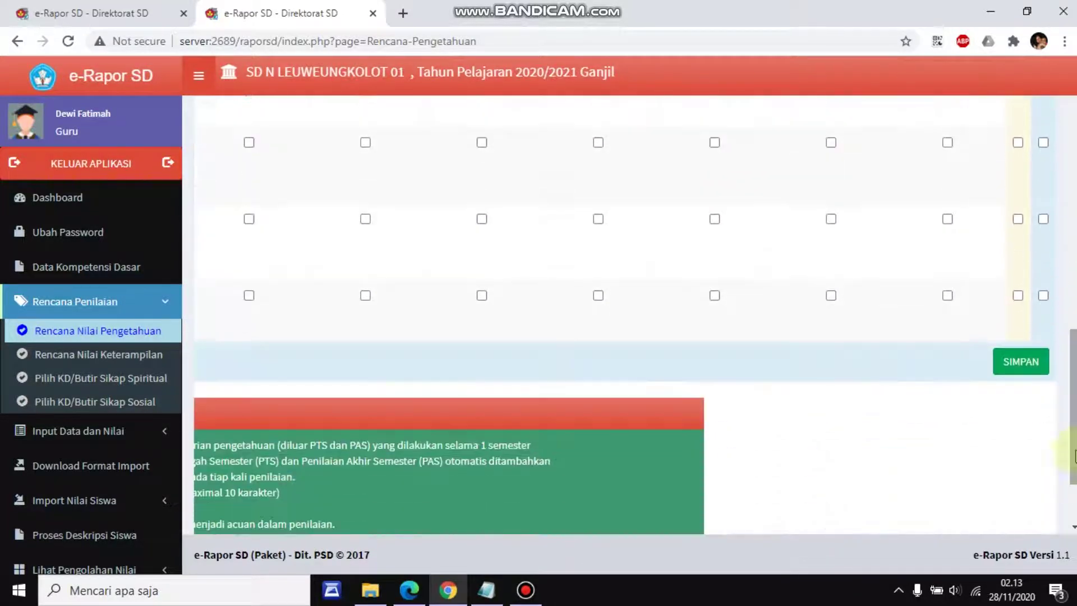
scroll(1005, 500, "down", 2)
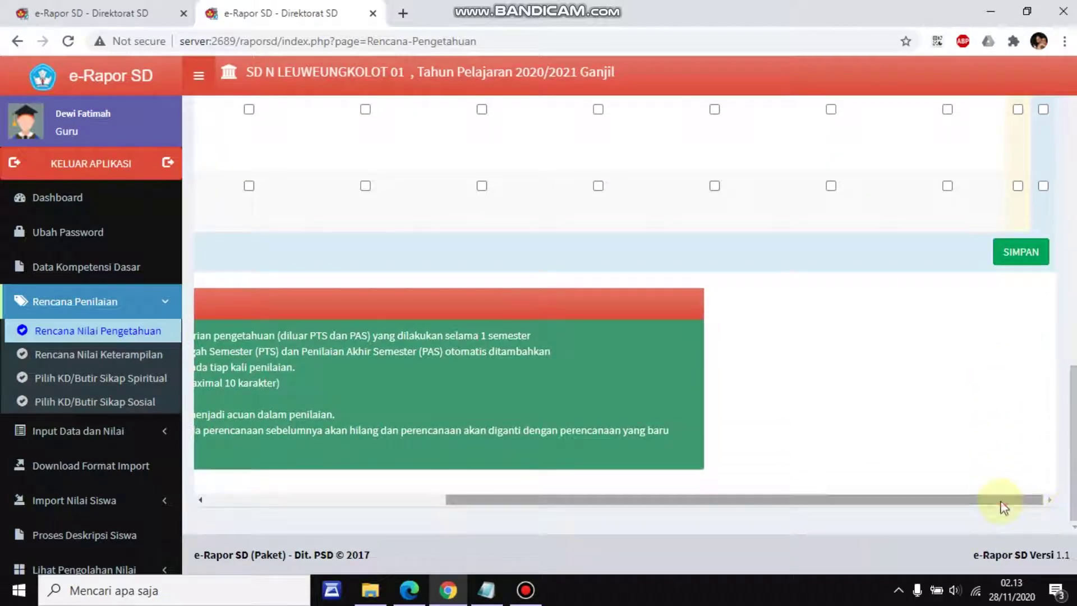
left_click_drag(1004, 500, 673, 505)
Tick the second 3.2 competency row under PH4
scroll(600, 303, "up", 10)
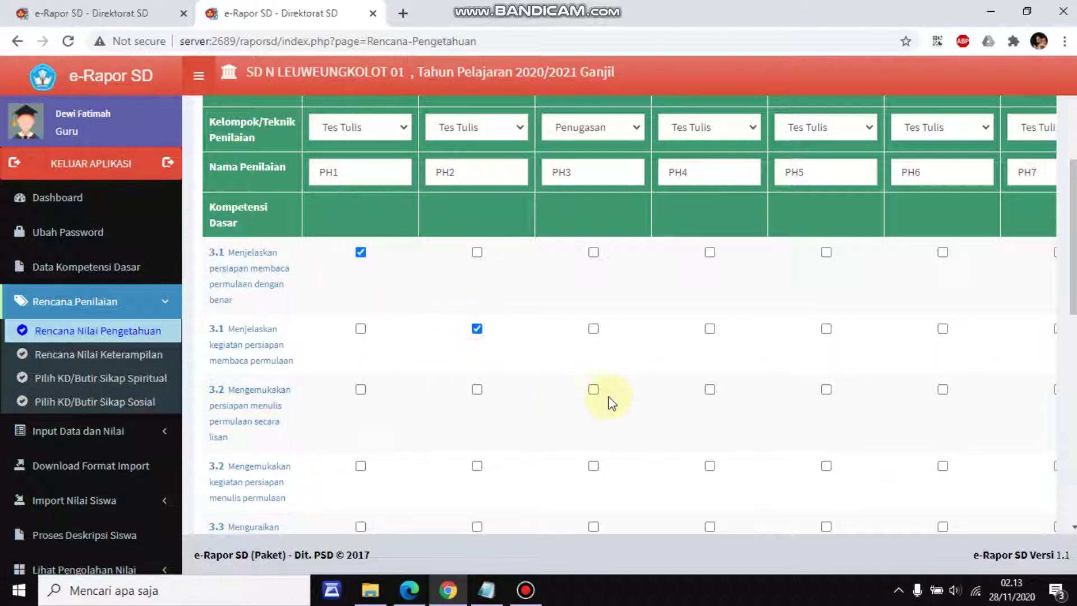
scroll(662, 404, "down", 1)
left_click(709, 386)
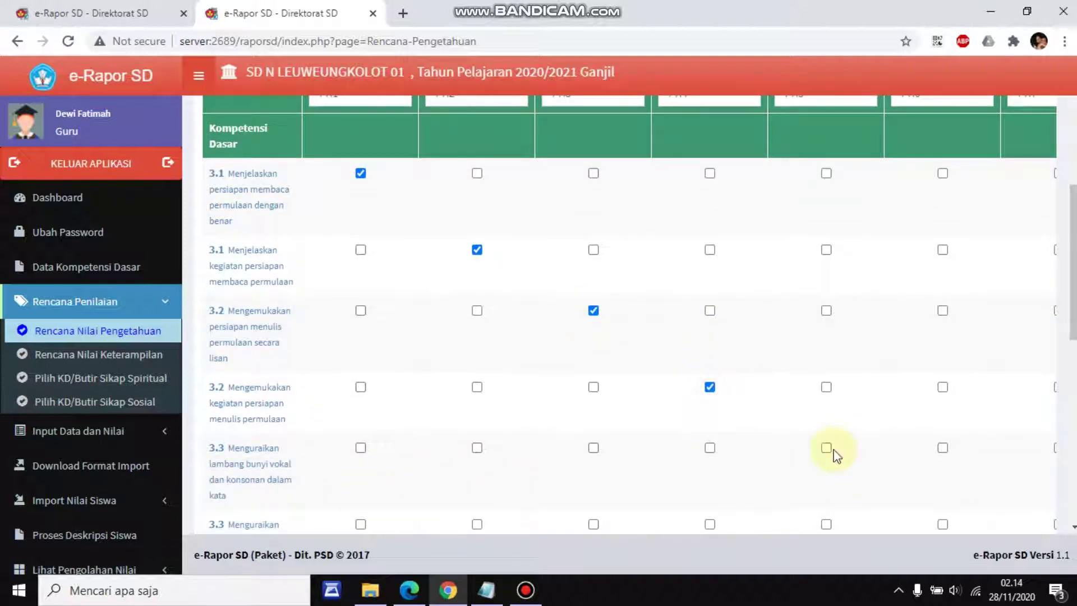
scroll(912, 464, "down", 2)
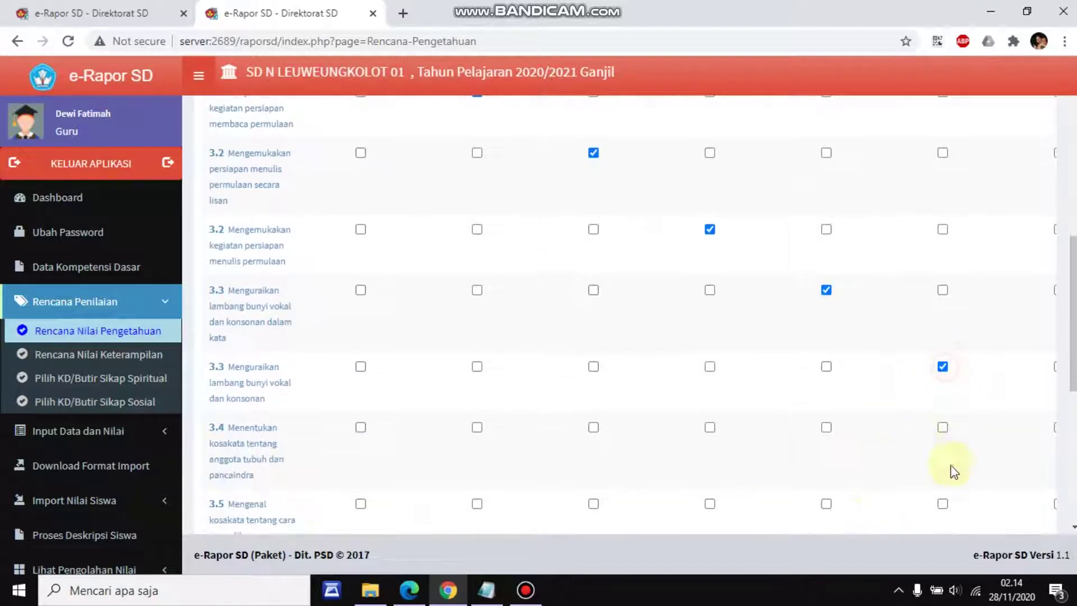
scroll(628, 314, "down", 2)
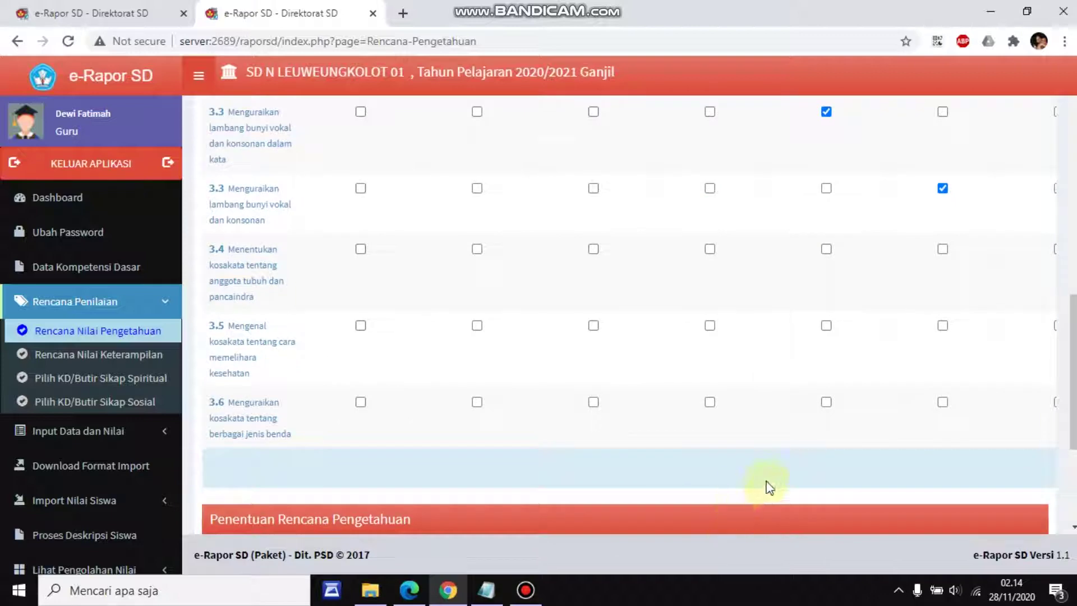
scroll(770, 487, "down", 3)
left_click_drag(713, 496, 795, 495)
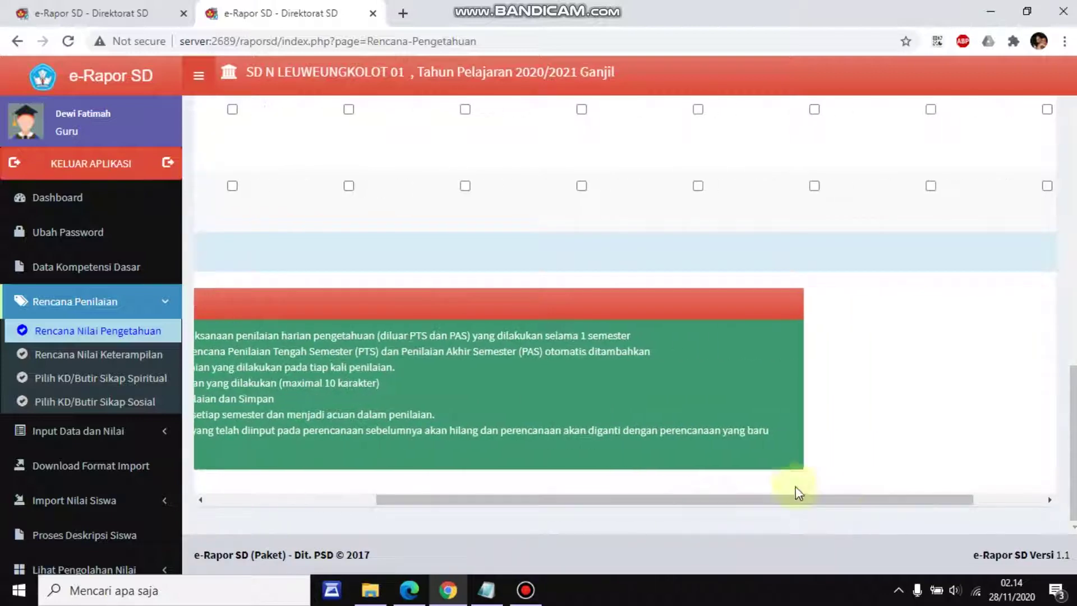
Tick the following competencies diagonally for the later PH columns
scroll(794, 464, "up", 4)
left_click(812, 350)
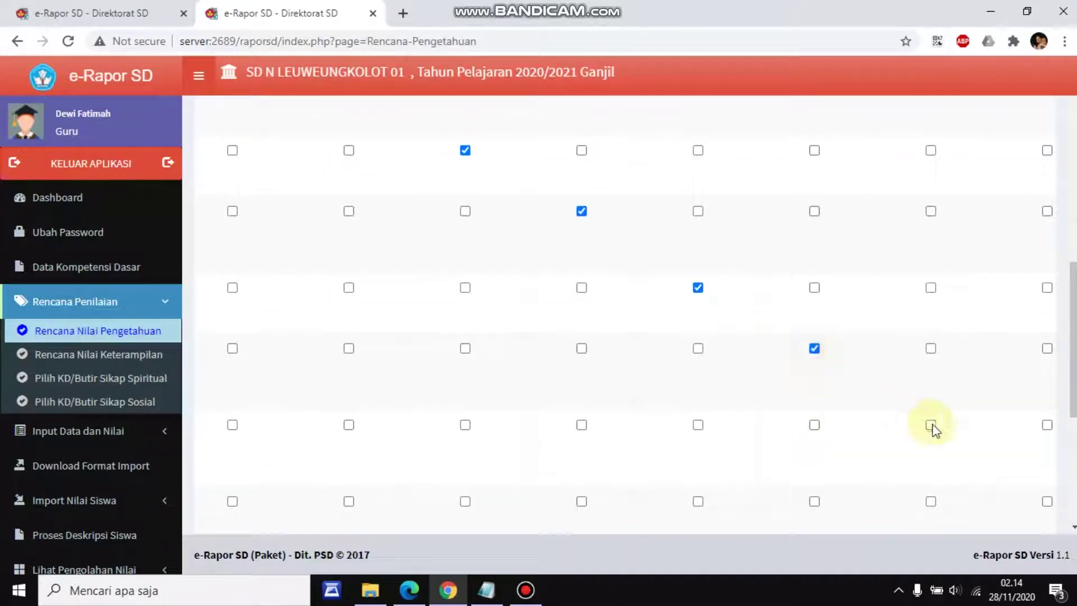
scroll(857, 523, "down", 3)
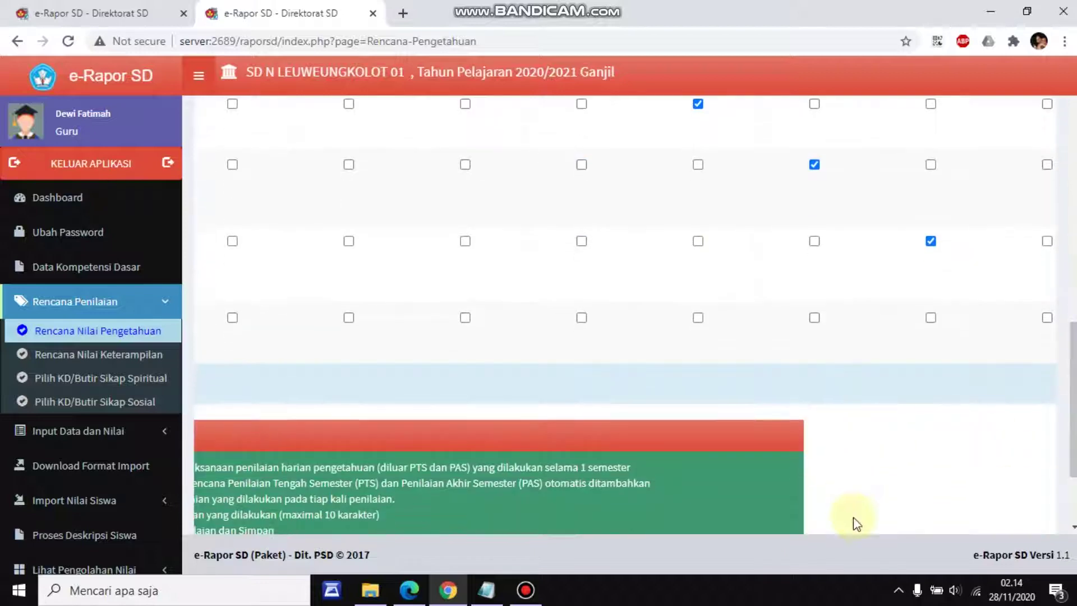
scroll(978, 474, "down", 3)
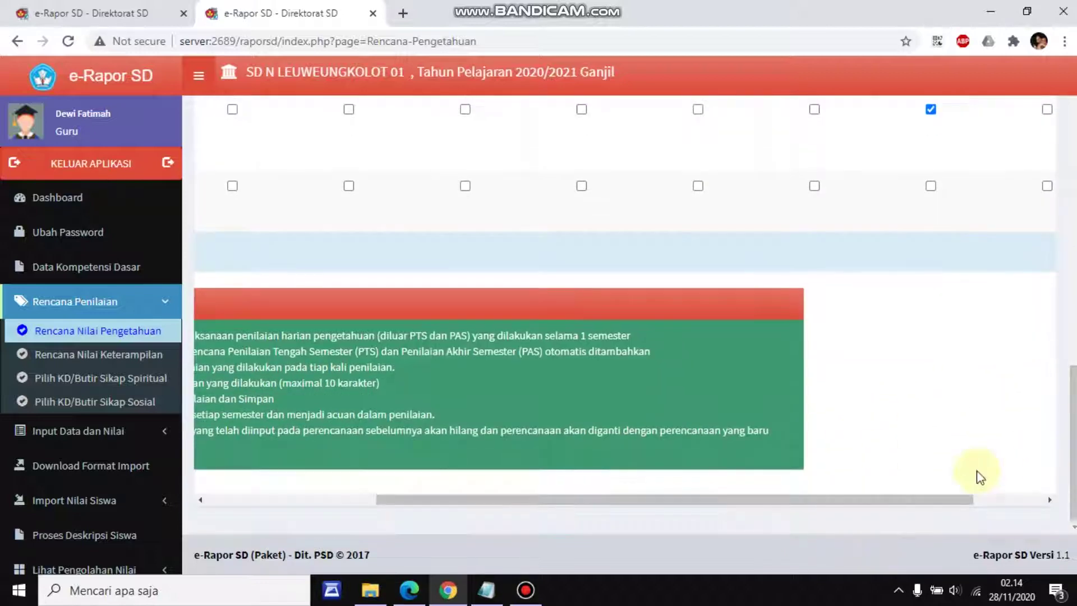
left_click(981, 501)
scroll(985, 426, "up", 3)
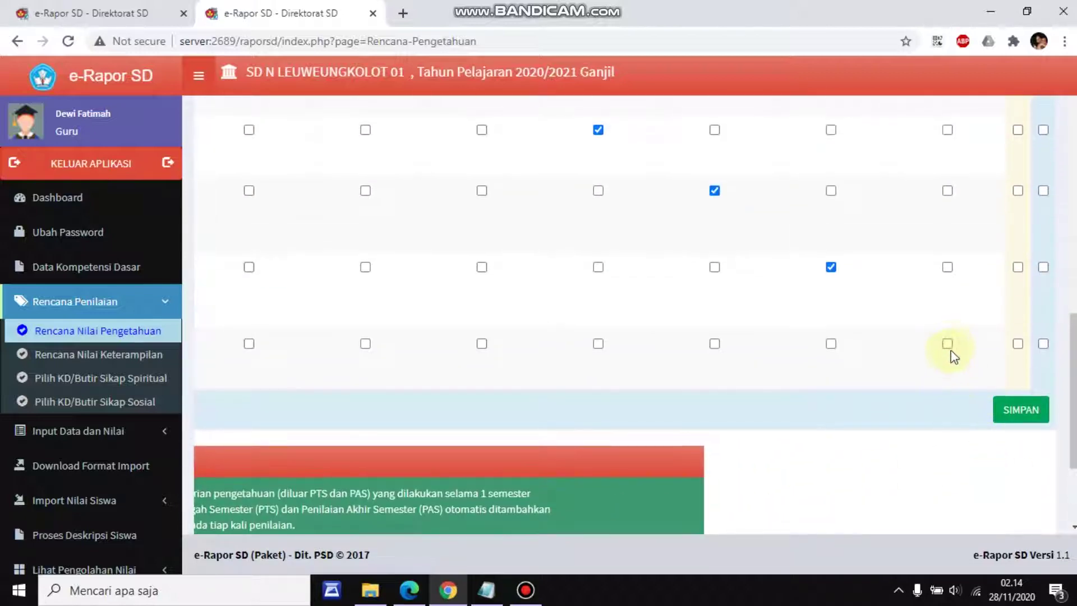
scroll(633, 314, "up", 10)
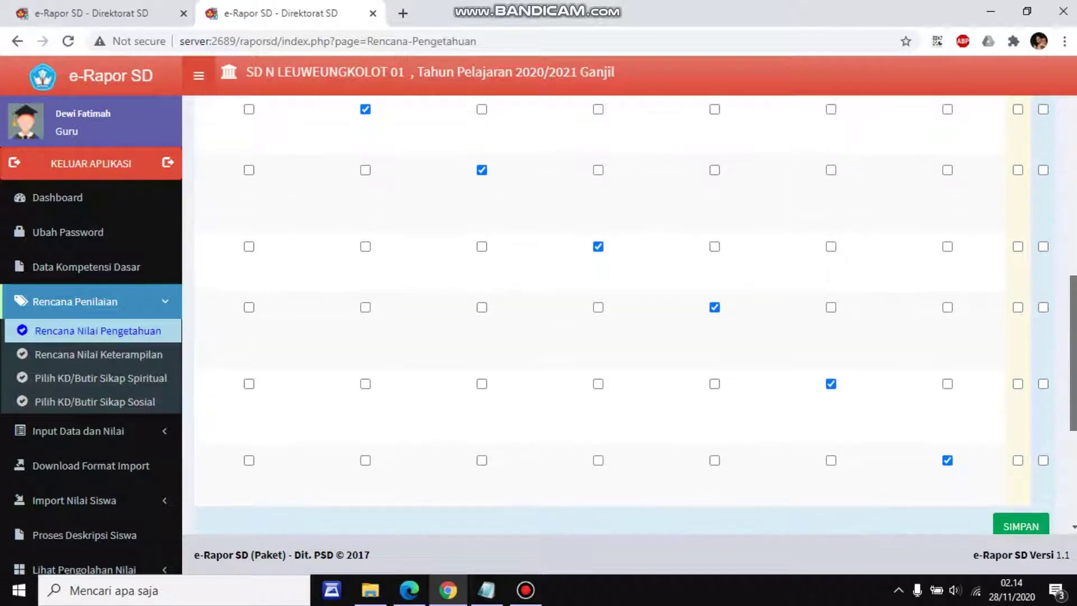
Tick PAS for the last 3.6 competency
left_click_drag(1073, 222, 1074, 380)
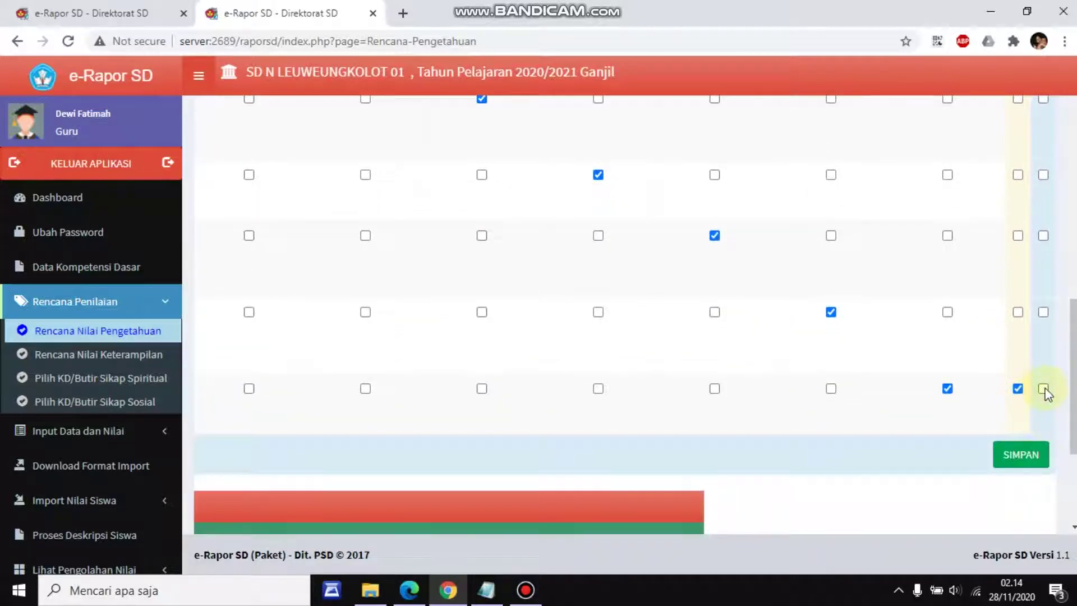
left_click(1044, 389)
scroll(756, 335, "down", 2)
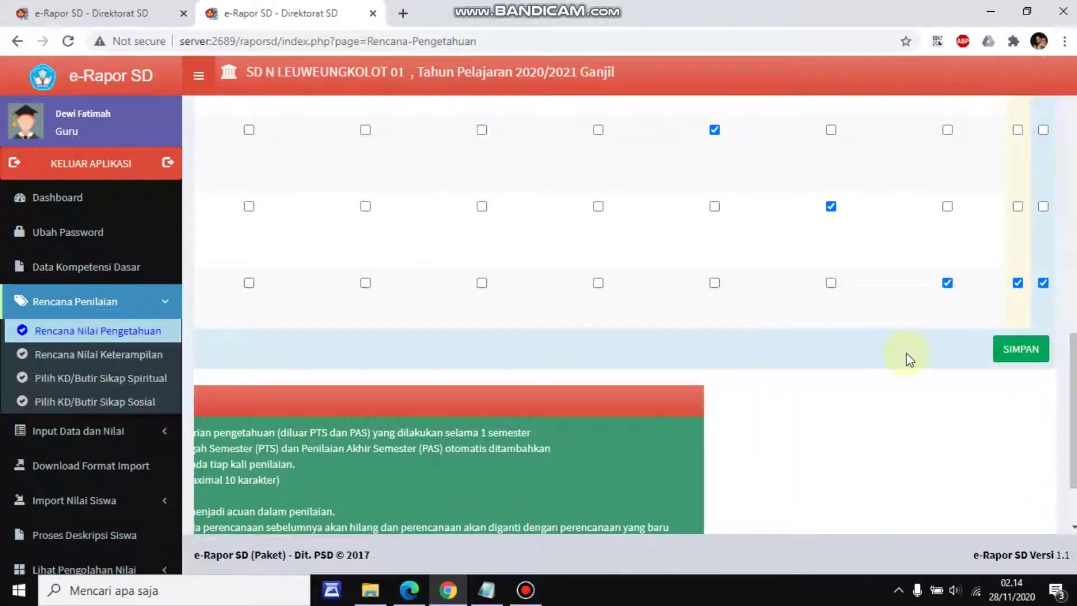
scroll(796, 415, "up", 5)
scroll(303, 313, "up", 4)
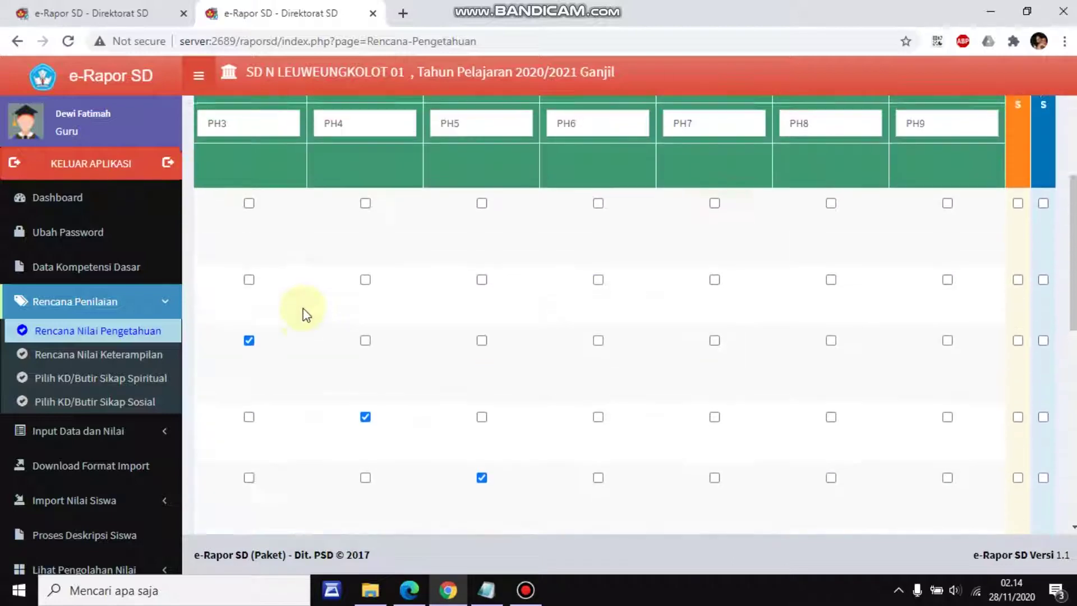
scroll(760, 429, "down", 10)
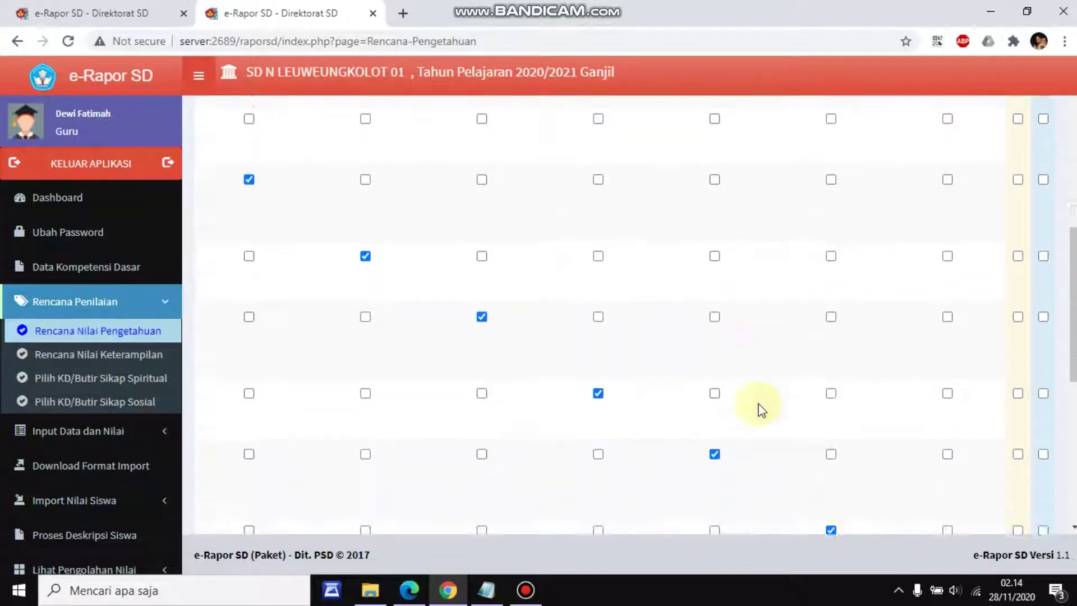
Save the knowledge assessment plan, confirming the replacement and the success alert
left_click(1020, 351)
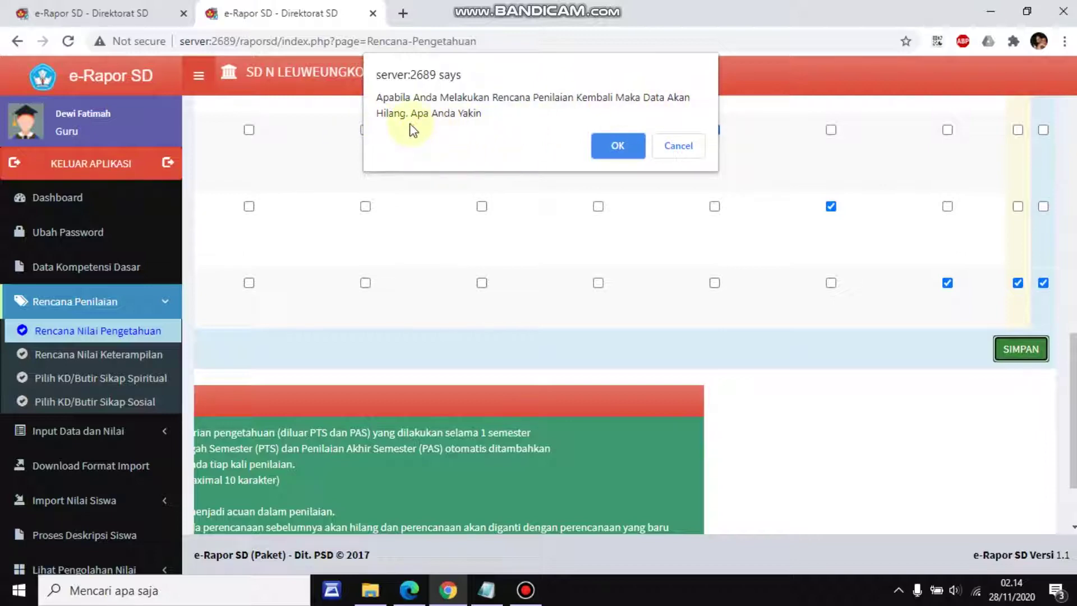
left_click(624, 150)
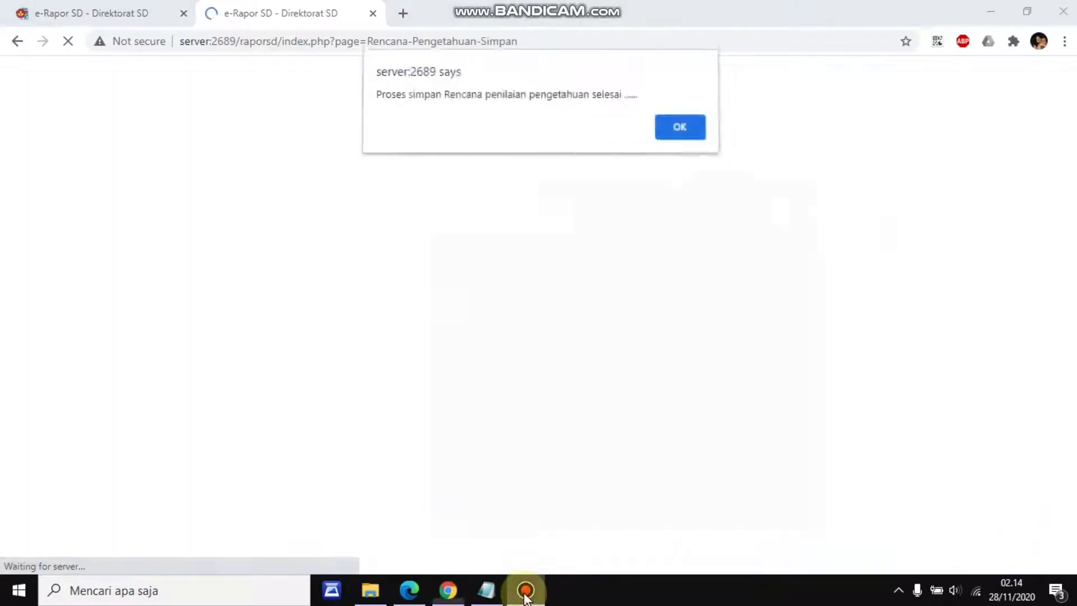
left_click(526, 592)
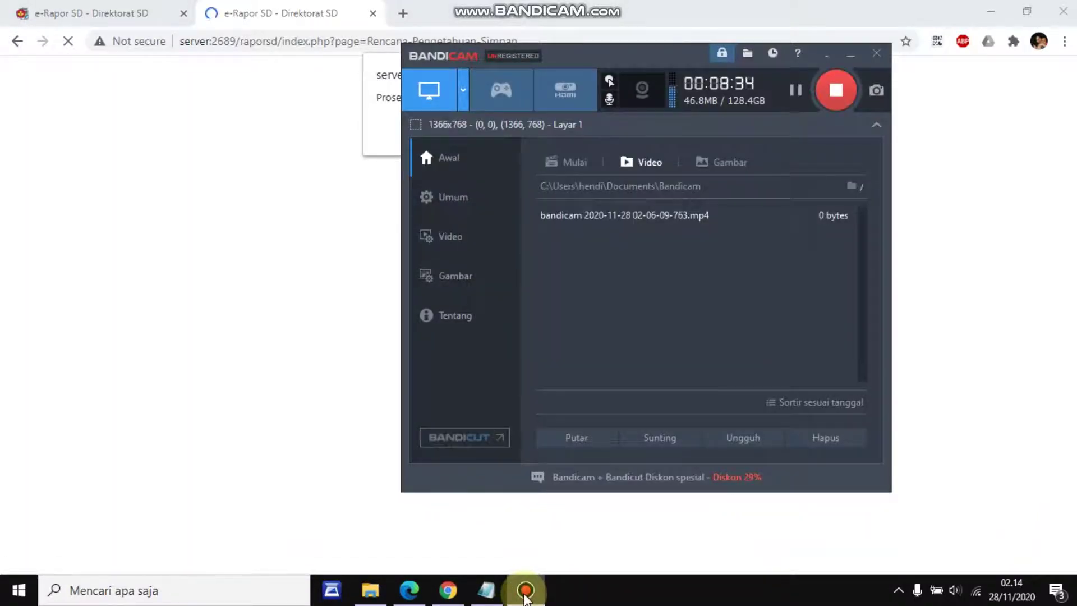
left_click(525, 596)
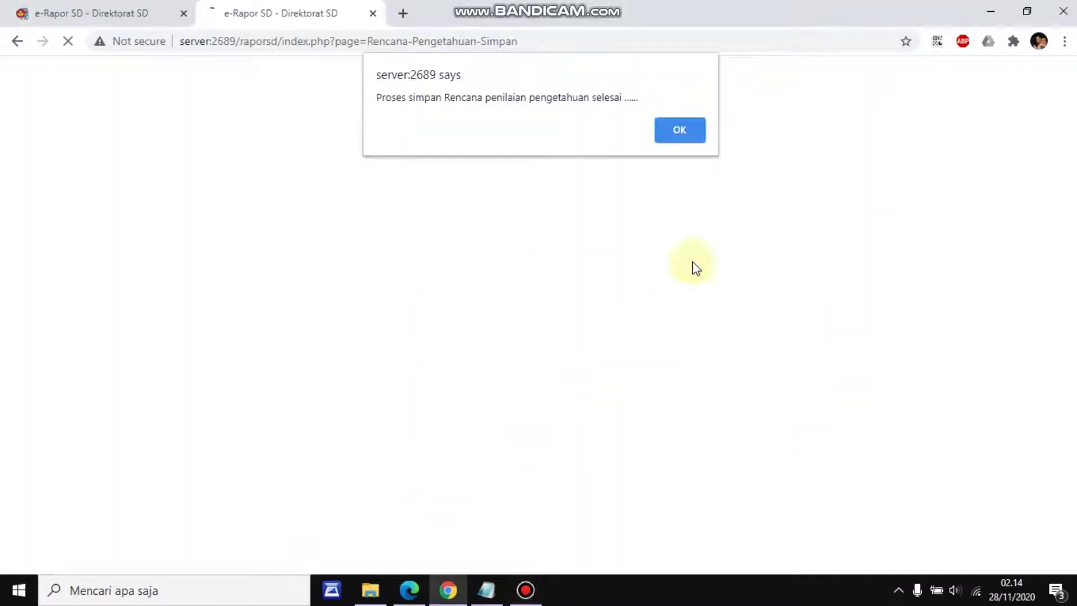
left_click(687, 131)
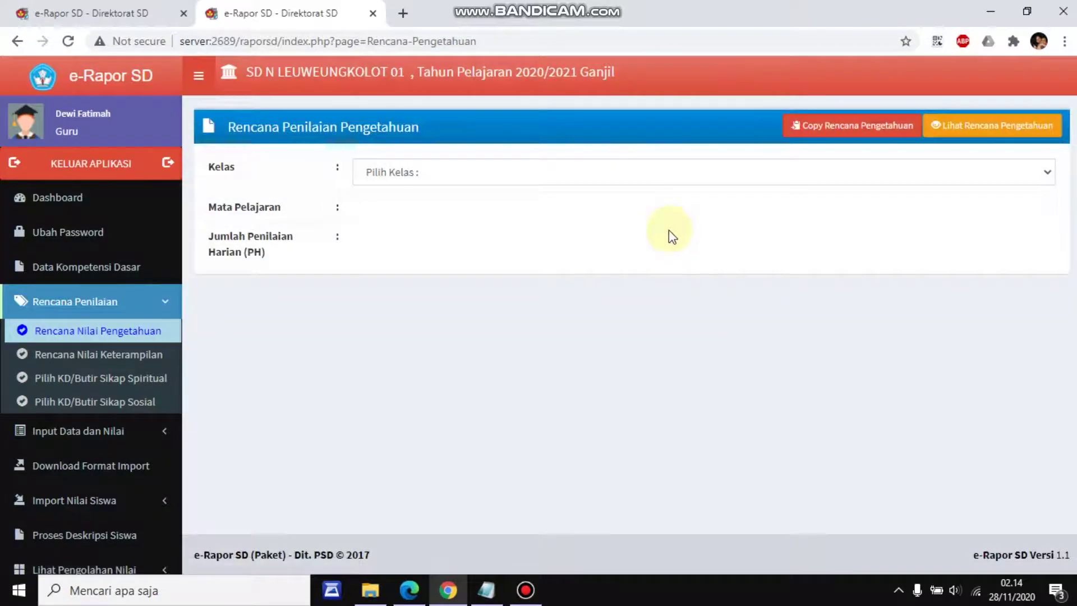
Select Kelas 1B and Bahasa Indonesia in Rencana Nilai Pengetahuan
left_click(598, 173)
left_click(578, 206)
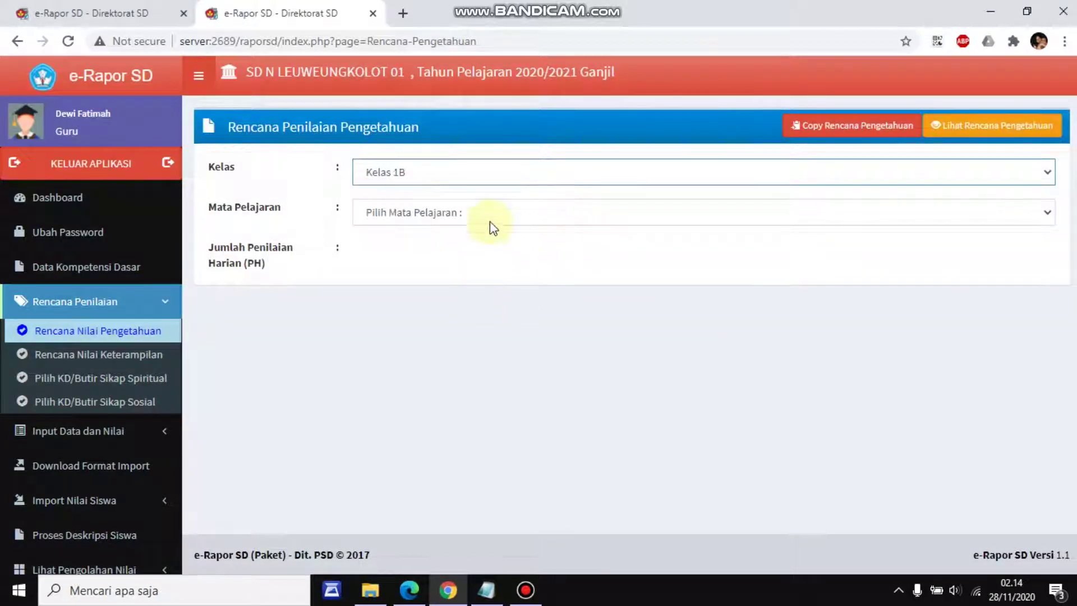
left_click(492, 216)
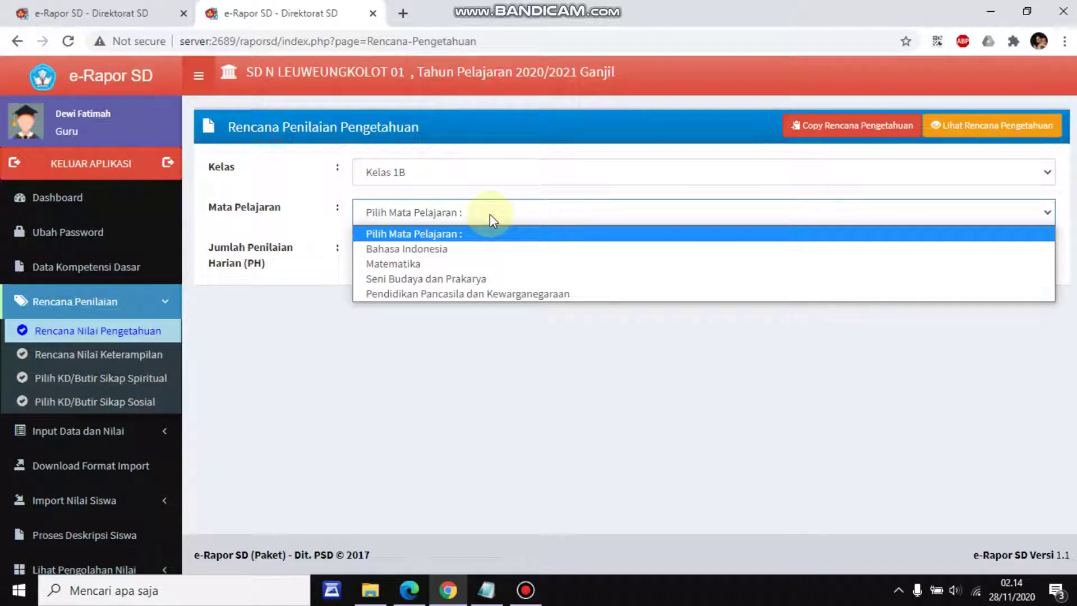
left_click(482, 250)
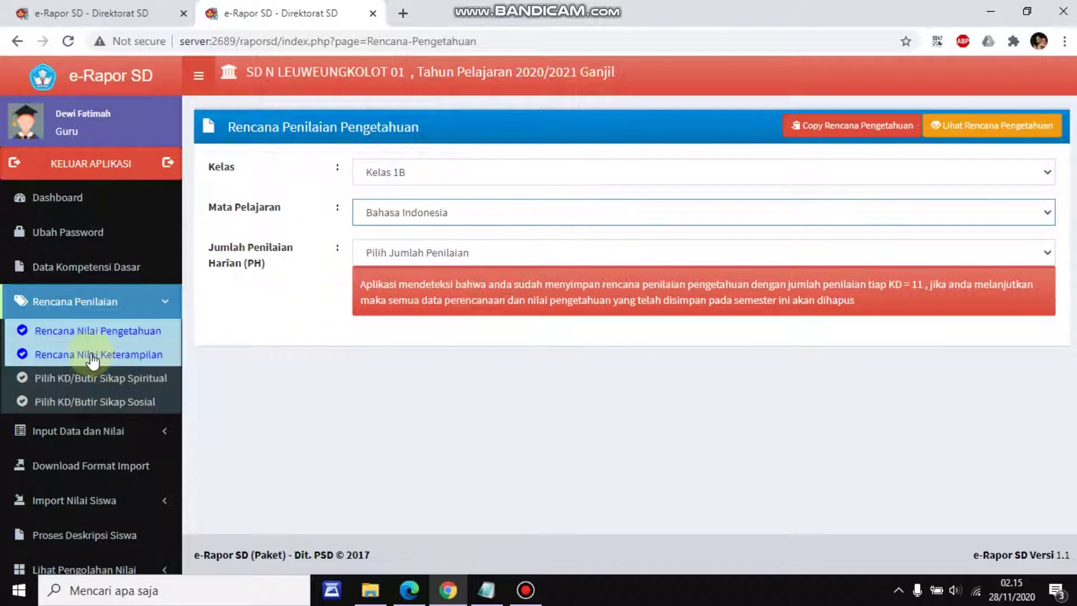
Go to Rencana Nilai Keterampilan and select Kelas 1B, Bahasa Indonesia
left_click(134, 360)
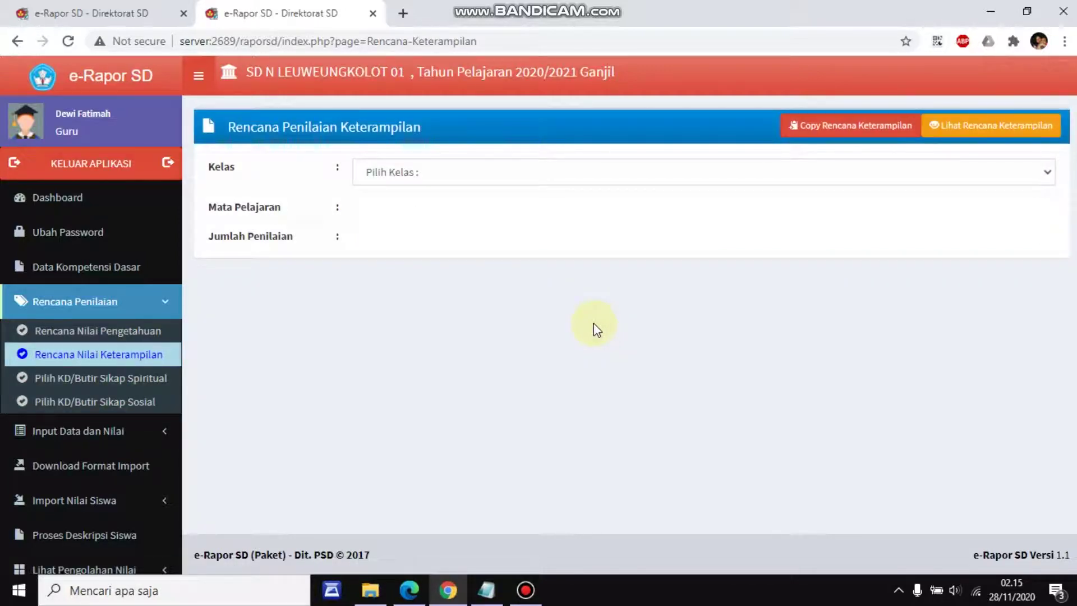
left_click(497, 177)
left_click(490, 209)
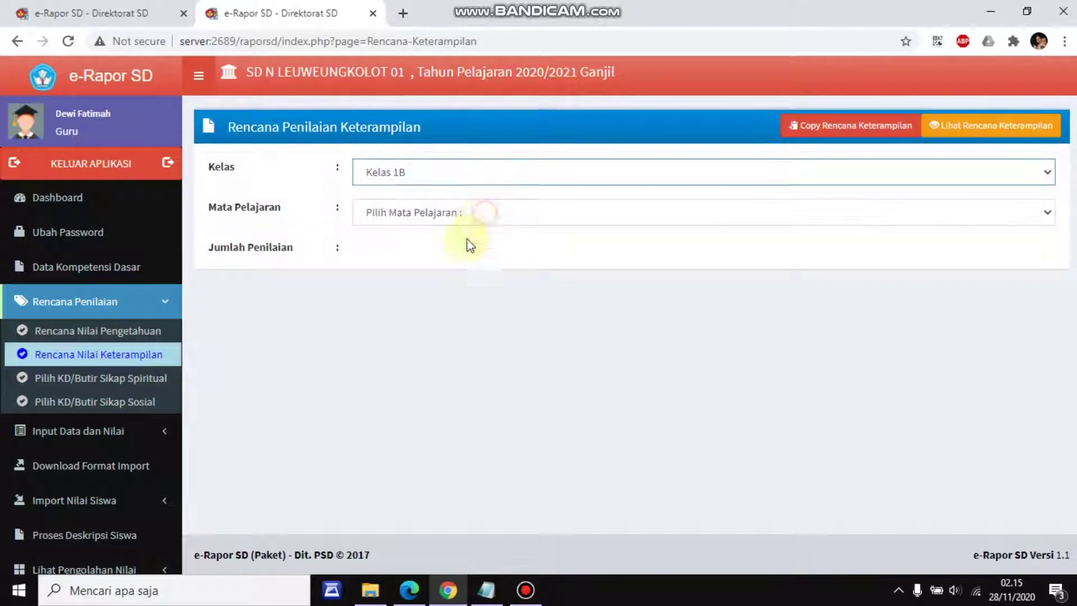
left_click(448, 213)
left_click(457, 247)
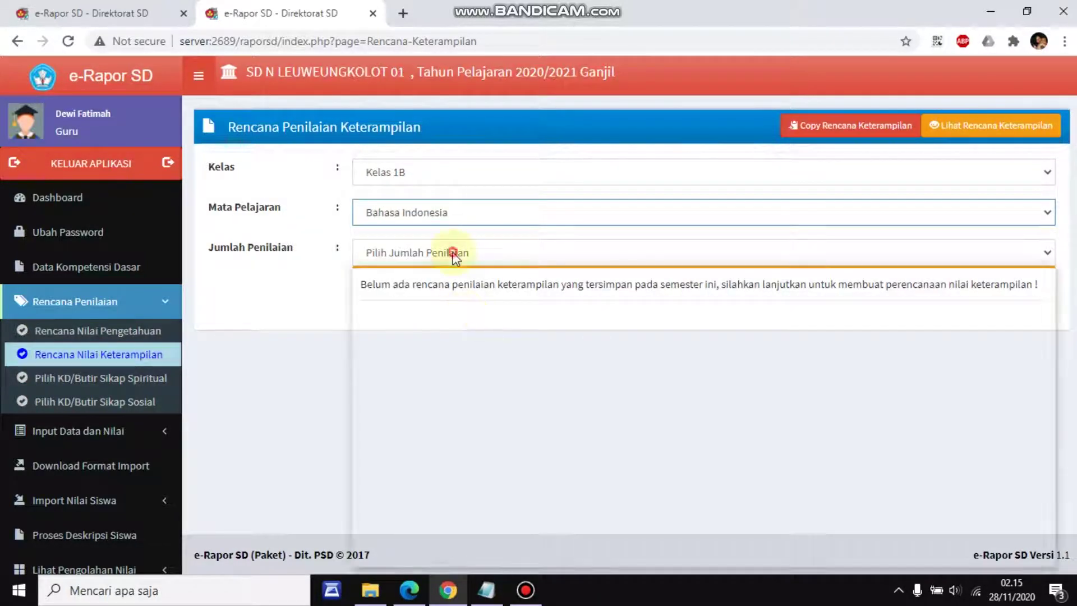
Set Jumlah Penilaian to 2, giving columns P1 and P2
left_click(453, 253)
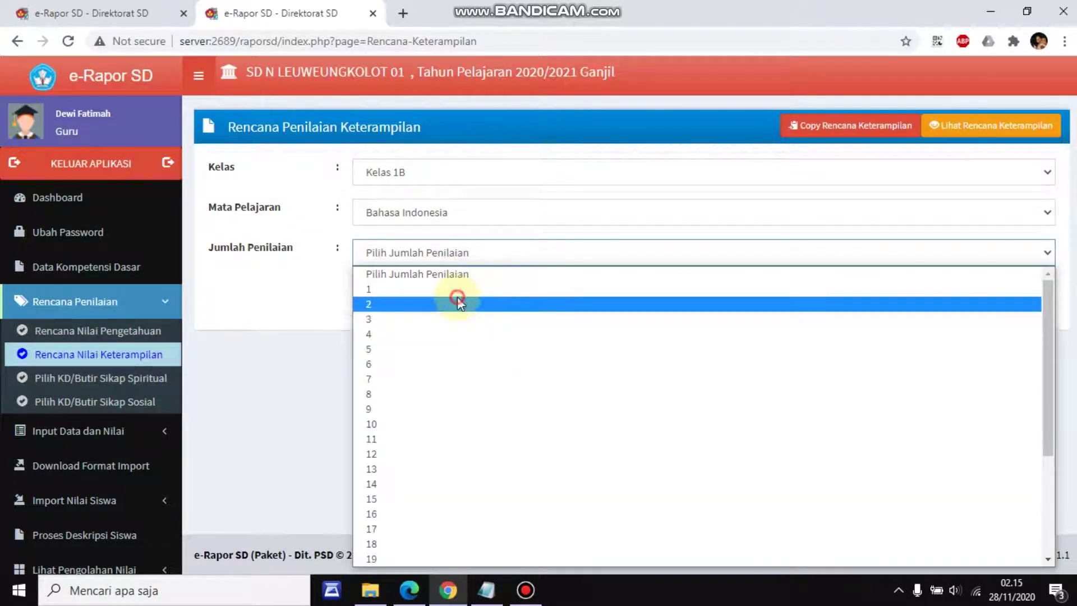
left_click(457, 301)
scroll(437, 353, "down", 3)
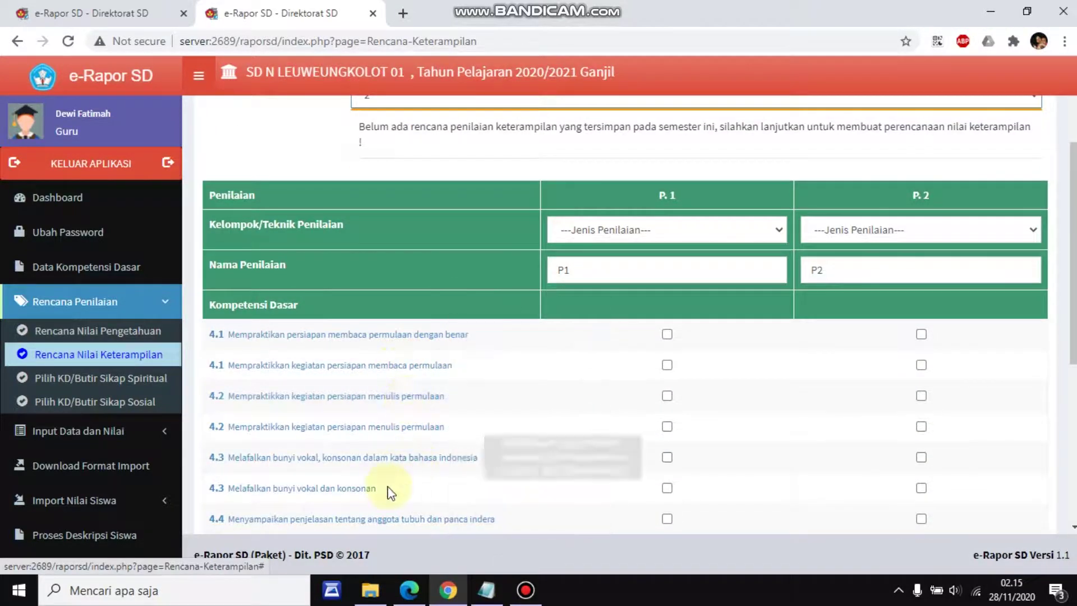
scroll(391, 521, "down", 3)
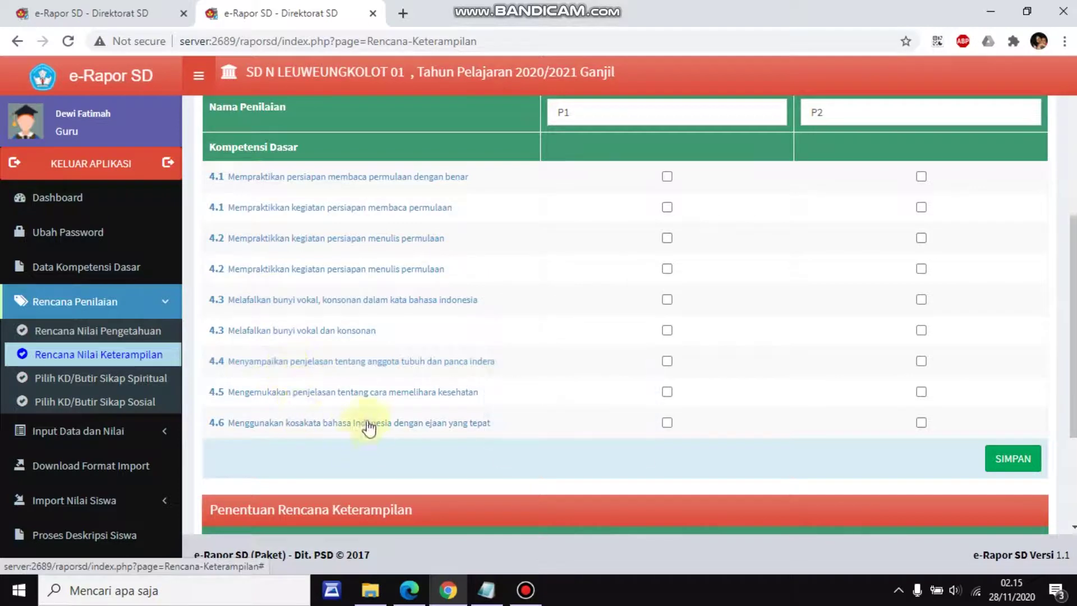
scroll(361, 404, "up", 5)
Raise the assessments to 9; make P.1, P.3 Praktek and P.2, P.4 Proyek
left_click(476, 251)
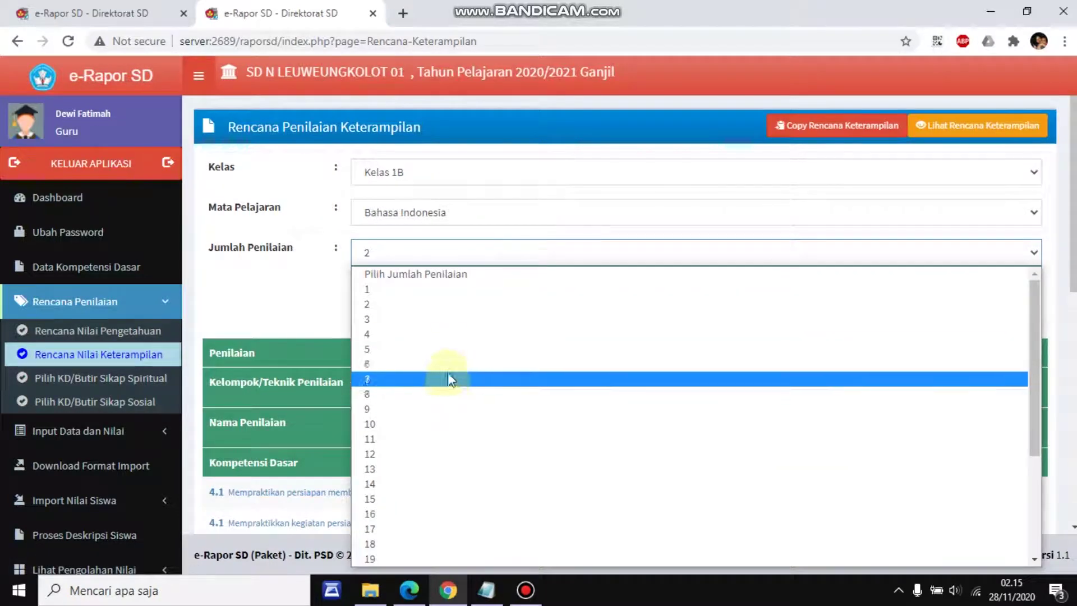
left_click(452, 409)
scroll(597, 383, "down", 3)
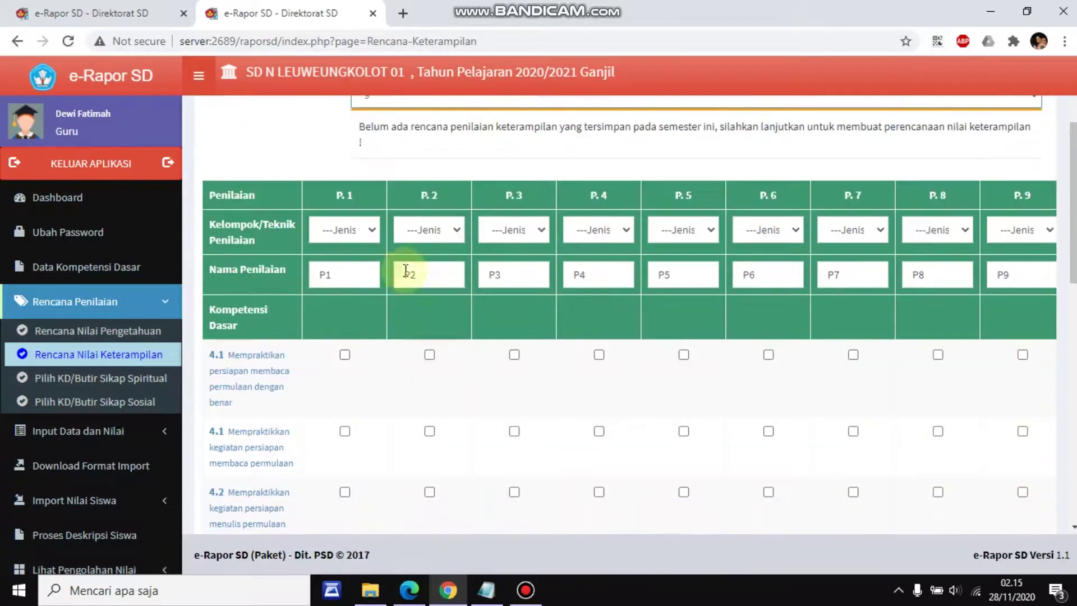
left_click(365, 227)
left_click(348, 264)
left_click(429, 230)
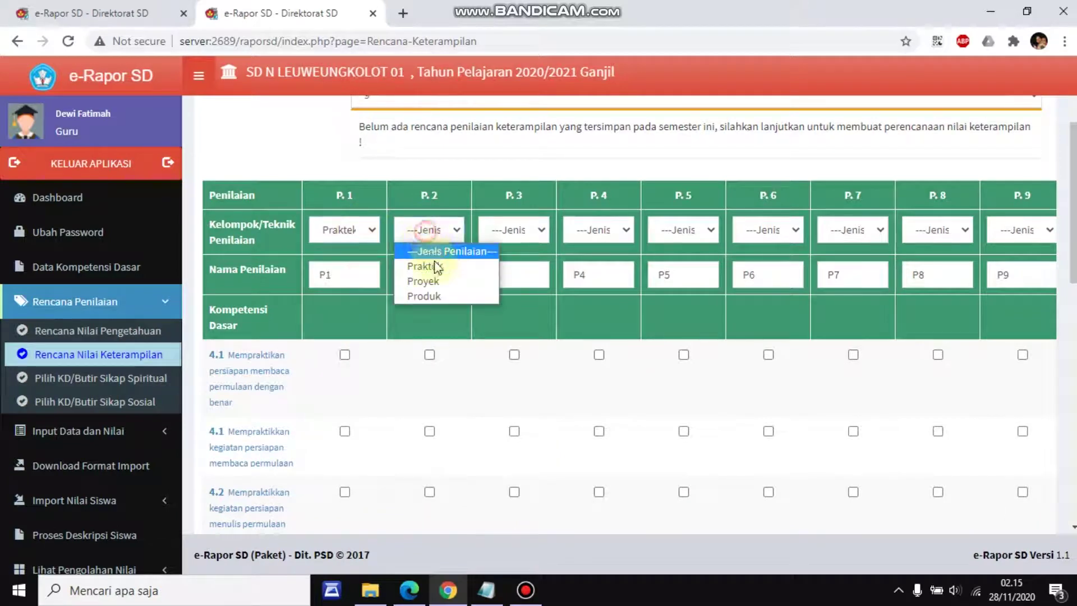
left_click(440, 277)
left_click(538, 230)
left_click(540, 265)
left_click(597, 230)
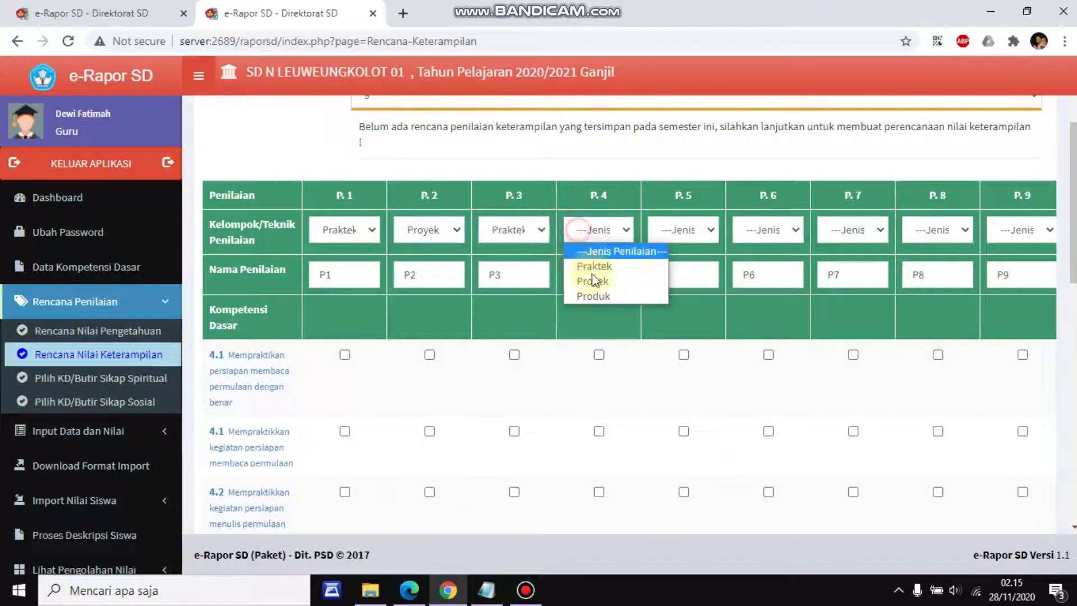
left_click(589, 280)
Set P.5 through P.9 techniques to Praktek
left_click(713, 227)
left_click(725, 267)
left_click(786, 229)
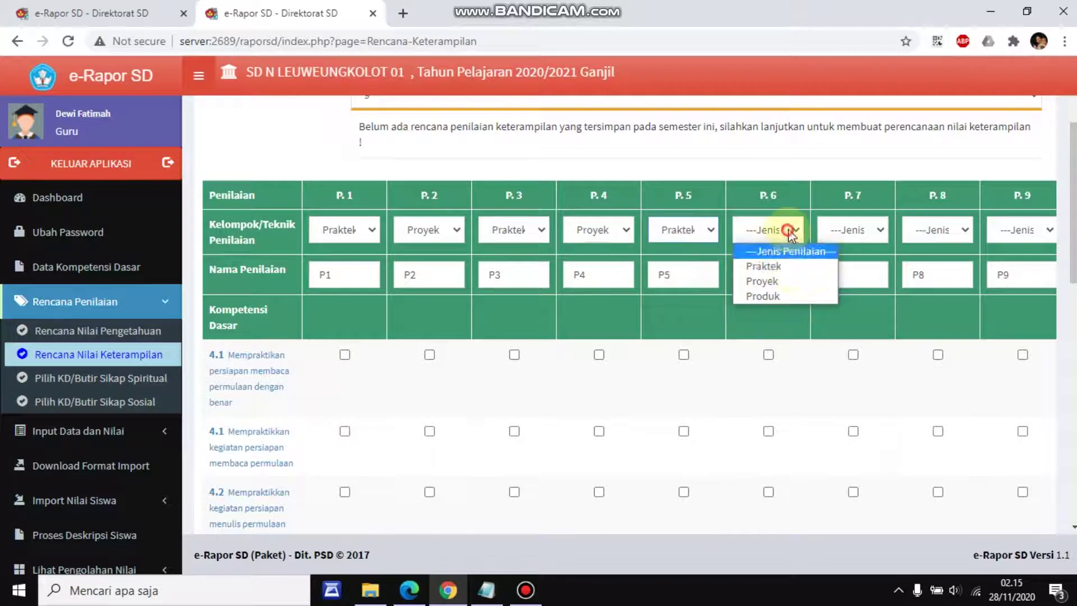
left_click(800, 266)
left_click(869, 230)
left_click(867, 267)
left_click(934, 230)
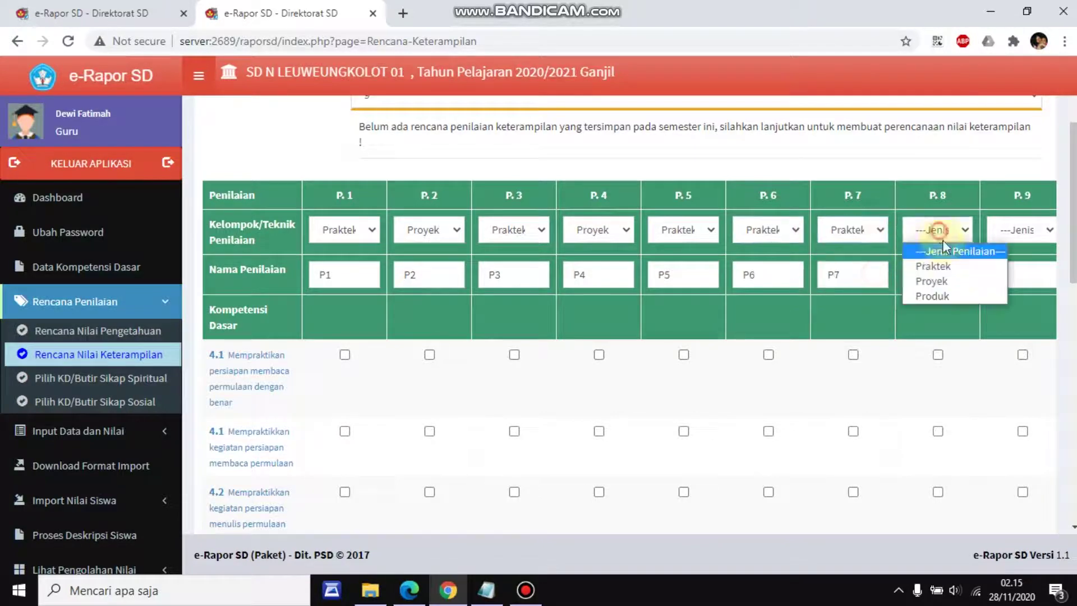
left_click(954, 265)
scroll(1046, 288, "down", 10)
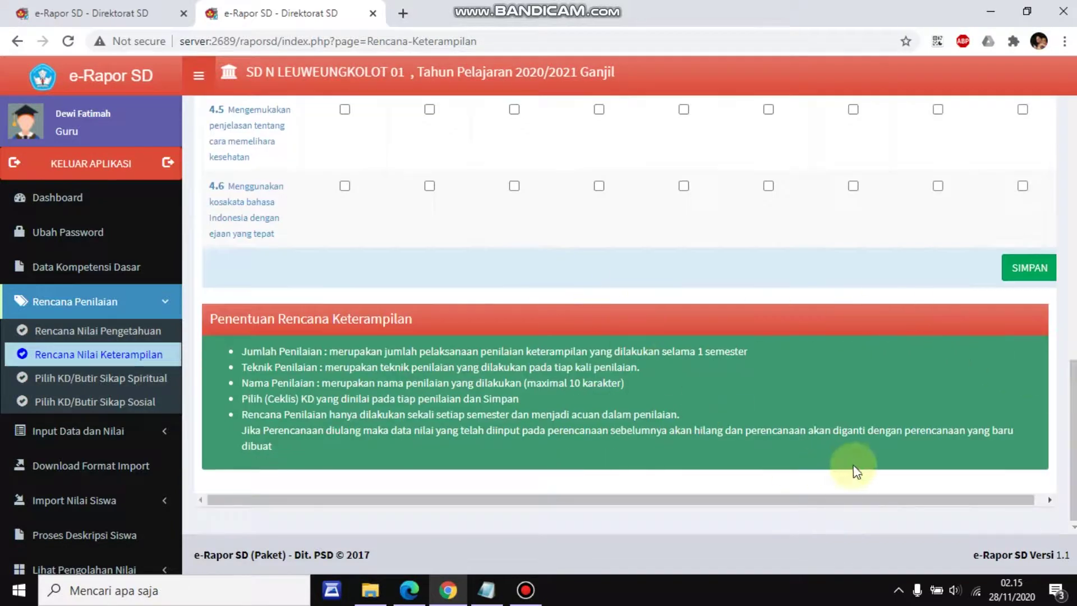
left_click_drag(874, 499, 953, 499)
left_click_drag(1074, 440, 1074, 251)
scroll(1063, 213, "up", 2)
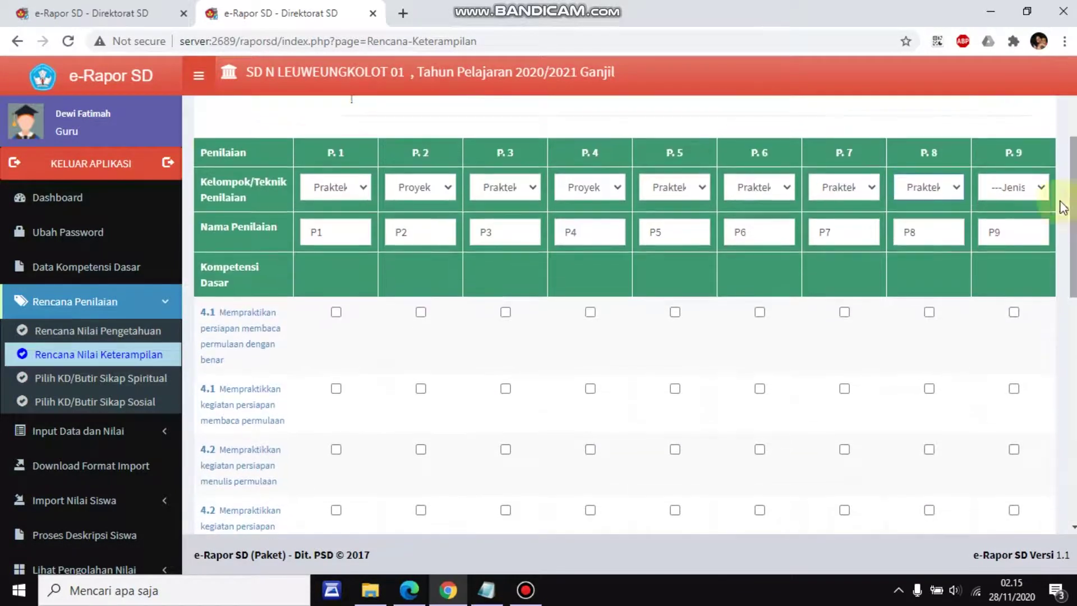
left_click(1014, 187)
left_click(971, 224)
left_click(942, 187)
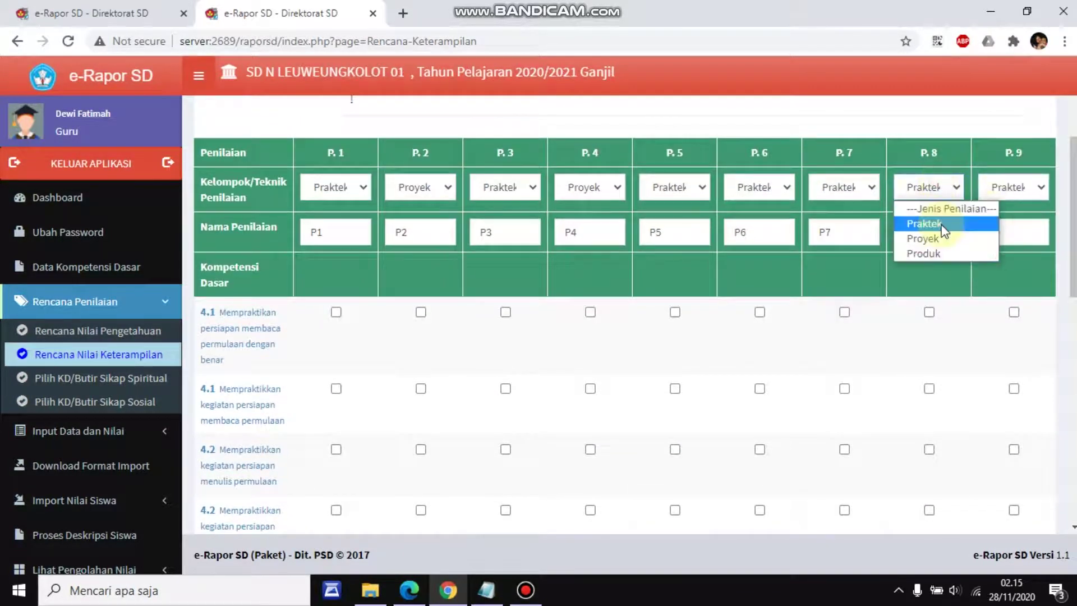
left_click(923, 222)
left_click_drag(1073, 213, 1072, 261)
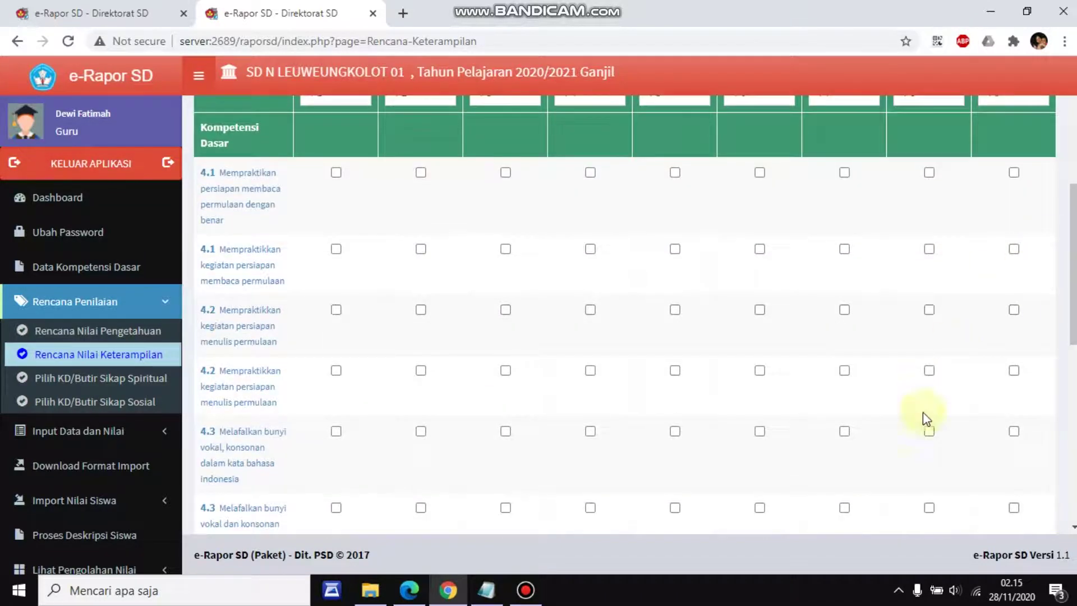
Tick the second 4.2 competency for P4 in the diagonal KD table
scroll(948, 406, "down", 6)
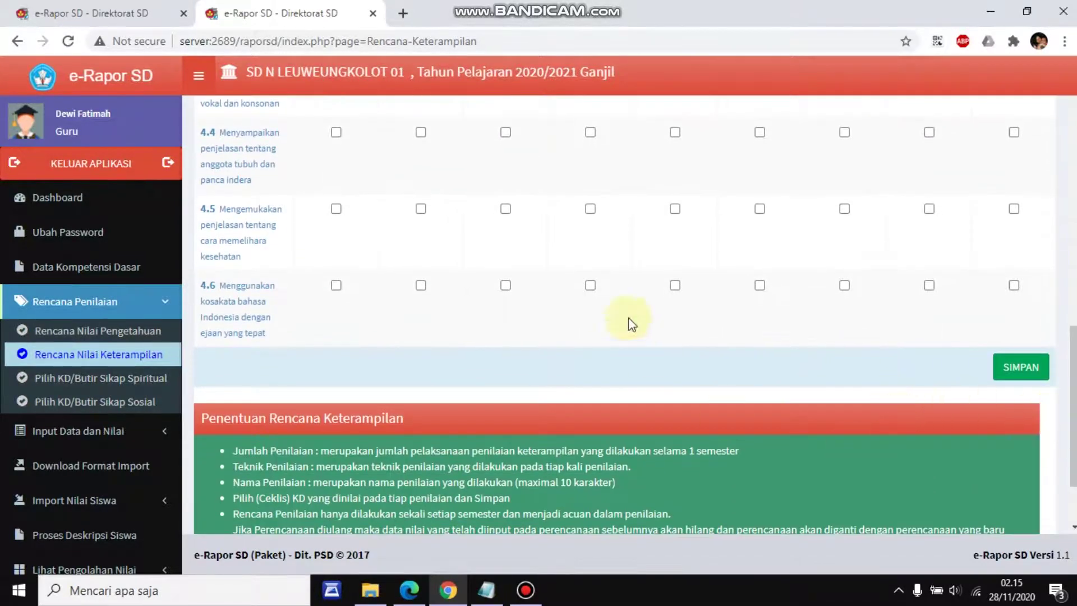
scroll(926, 477, "down", 2)
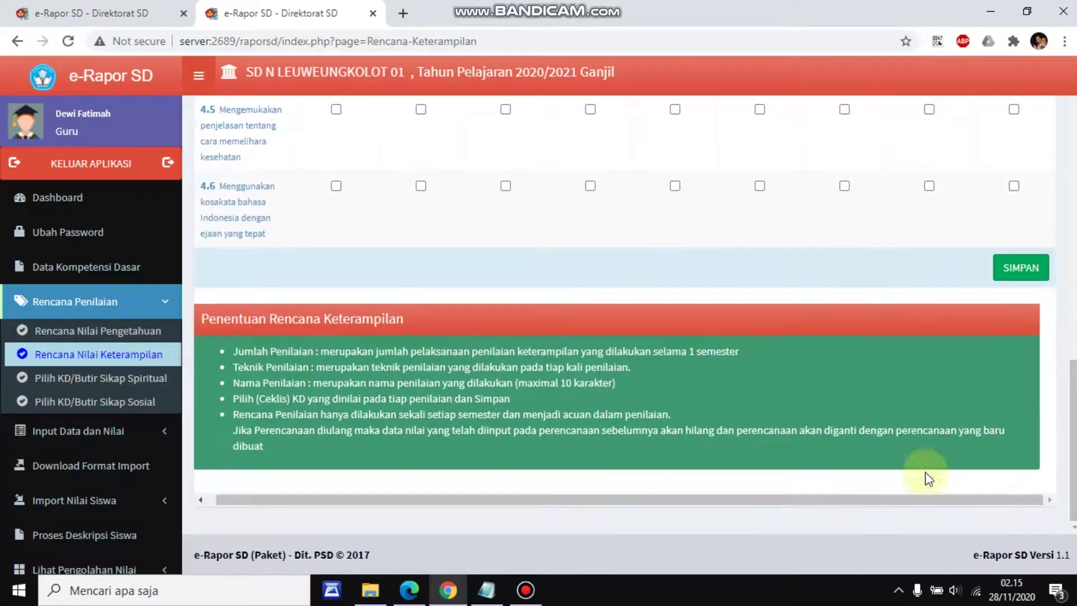
scroll(511, 291, "up", 9)
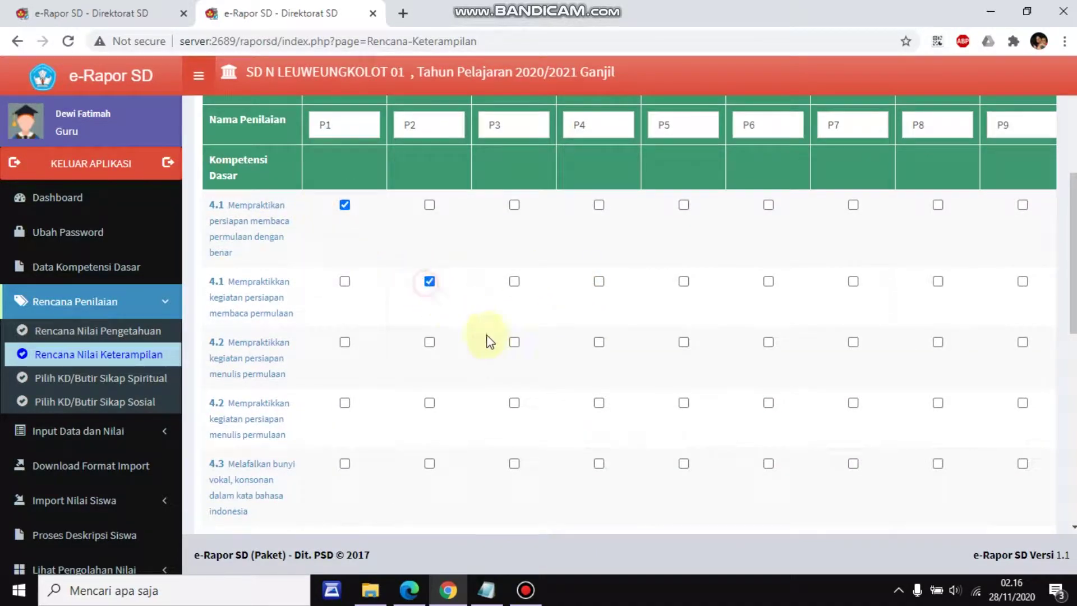
left_click(599, 403)
scroll(873, 425, "down", 3)
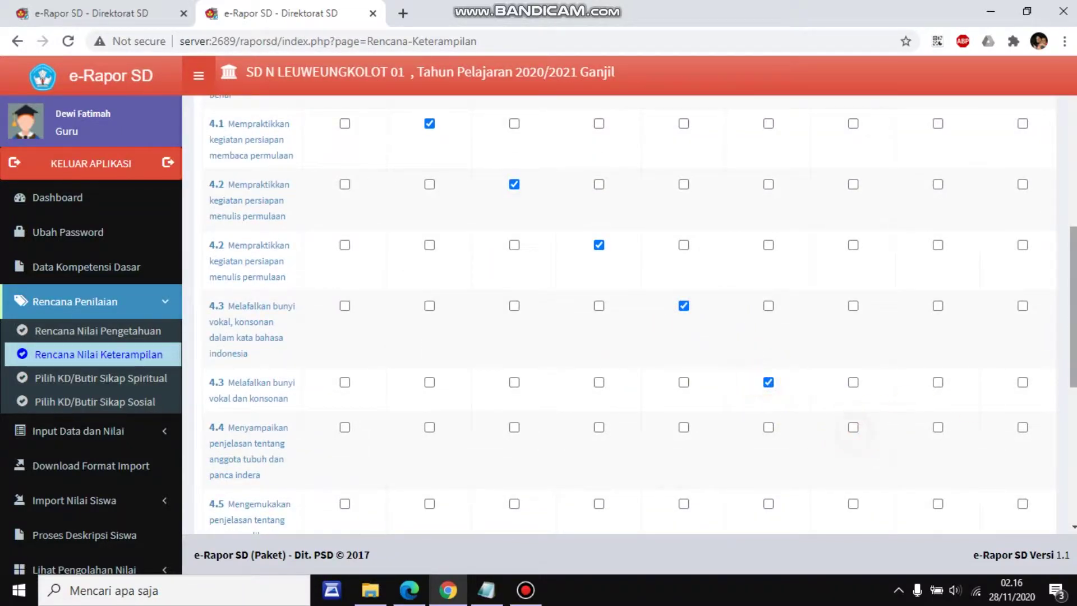
scroll(856, 439, "down", 2)
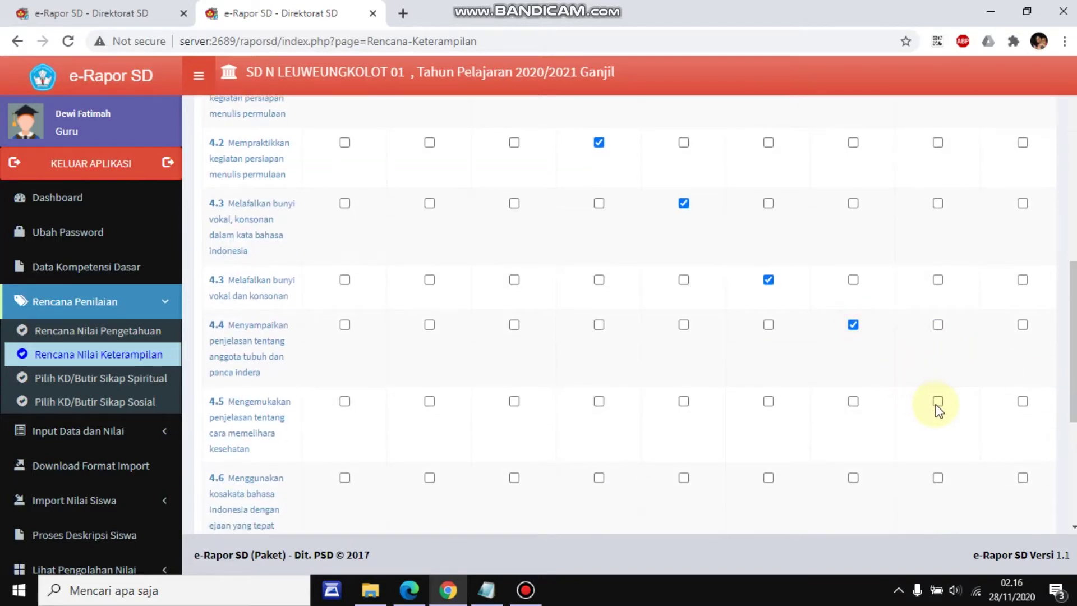